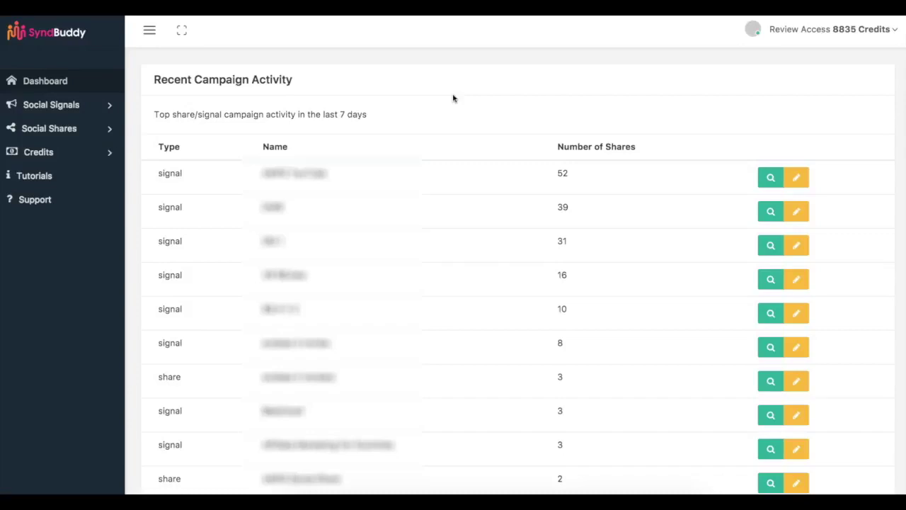
left_click(499, 69)
left_click(501, 64)
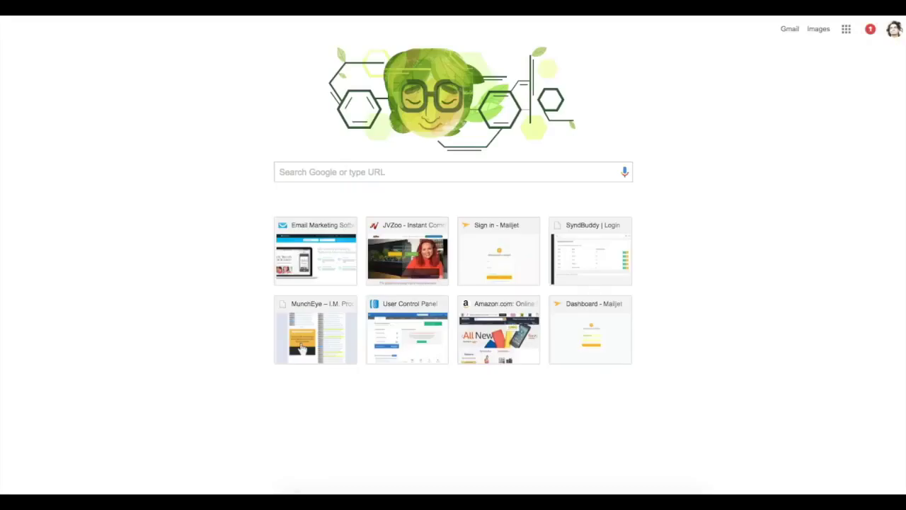
Switch to Google and search for "roku 3 review" using the suggested query
type("roku")
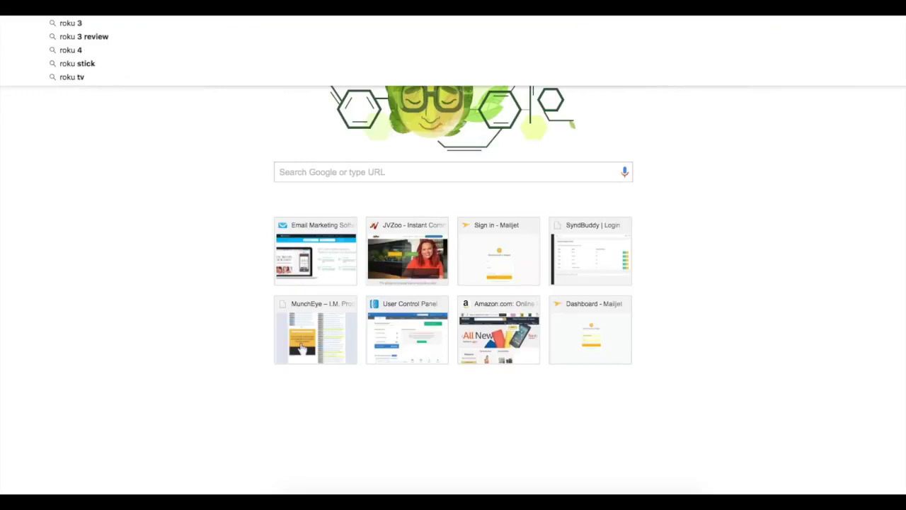
key("Down")
key("Down")
key("Return")
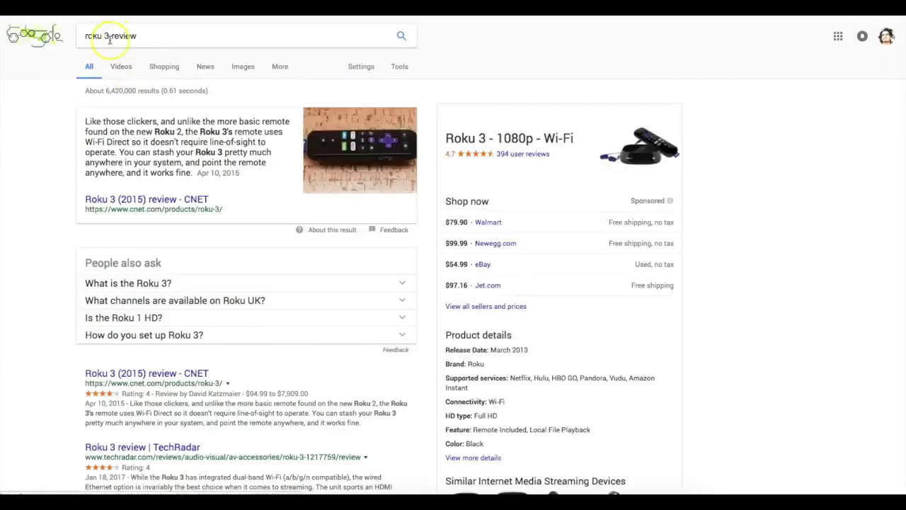
Change the Google query to "roku 3 reviews" to view its suggestions, then close the suggestion list
left_click(106, 37)
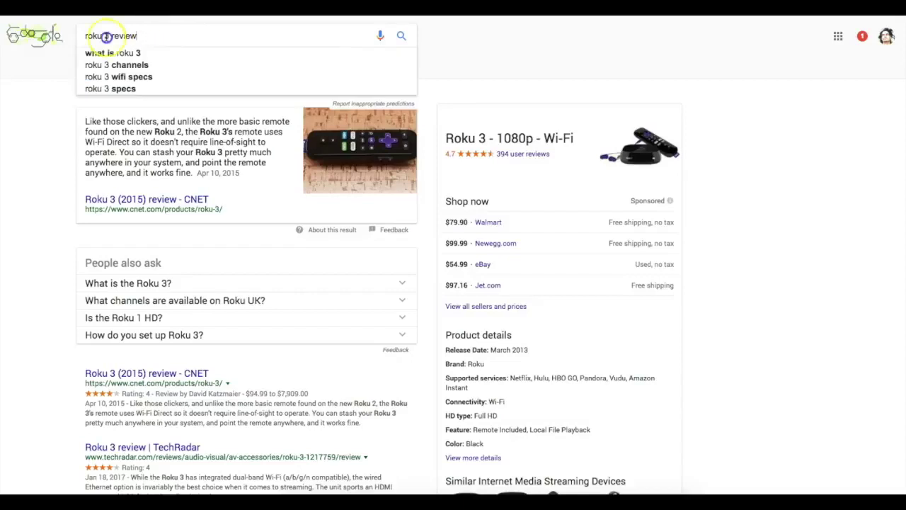
triple_click(107, 37)
left_click(119, 35)
triple_click(119, 35)
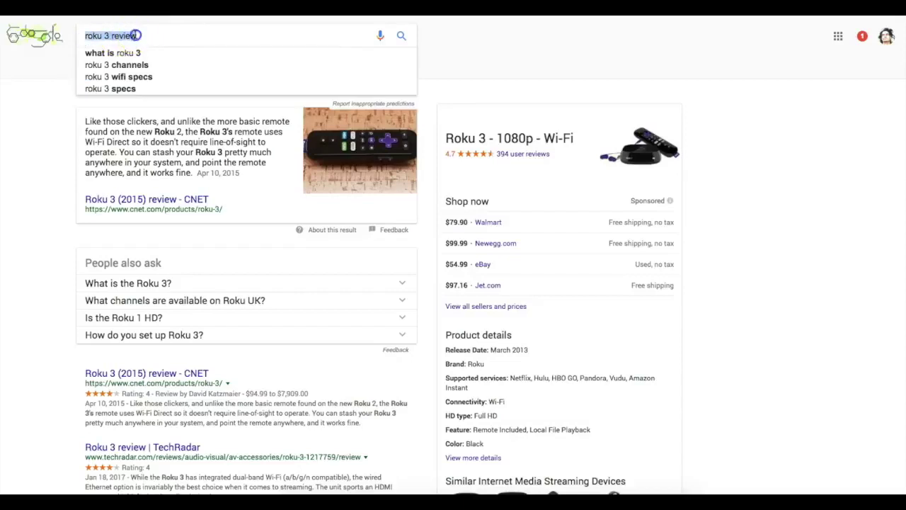
left_click(142, 35)
type("s")
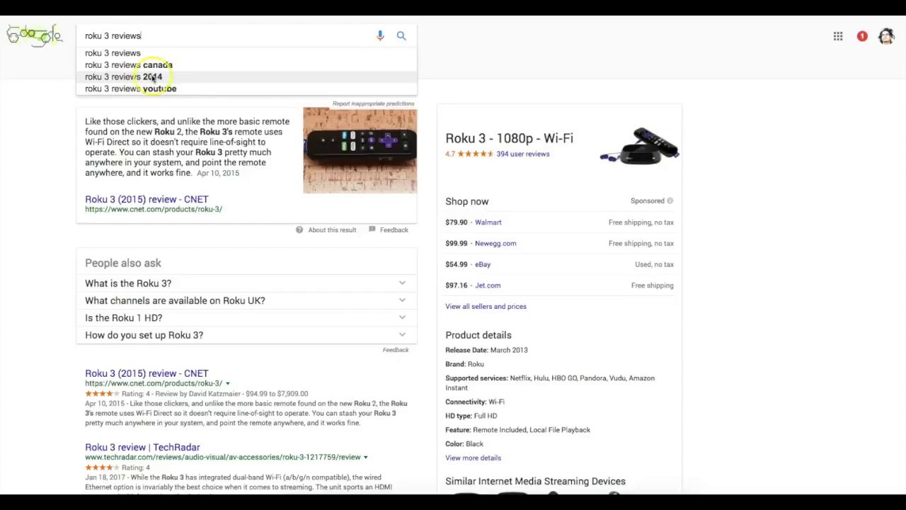
left_click(60, 82)
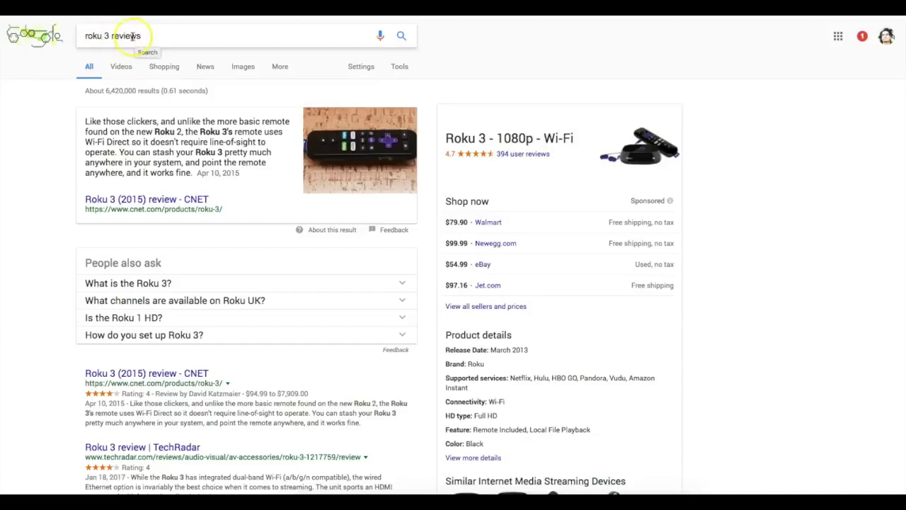
Open the related search "roku 3 vs roku stick" and examine the related searches below its results
scroll(49, 166, "down", 10)
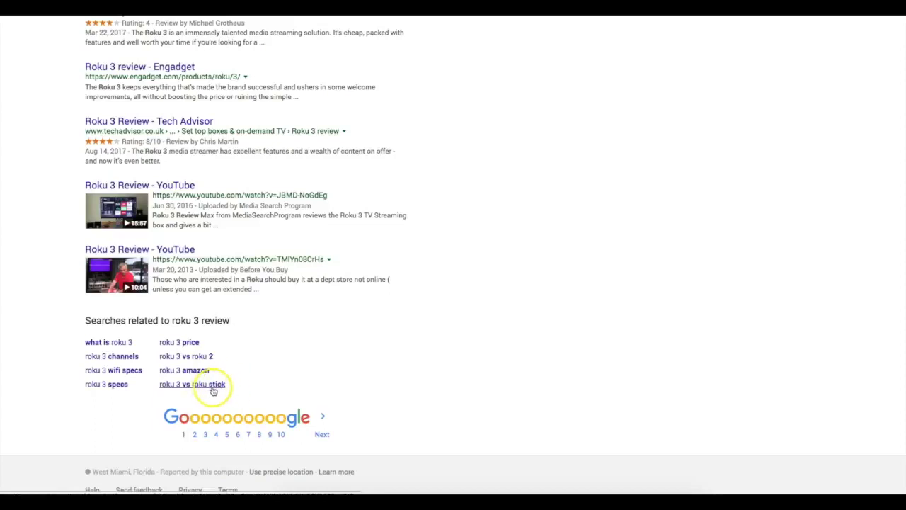
left_click(215, 384)
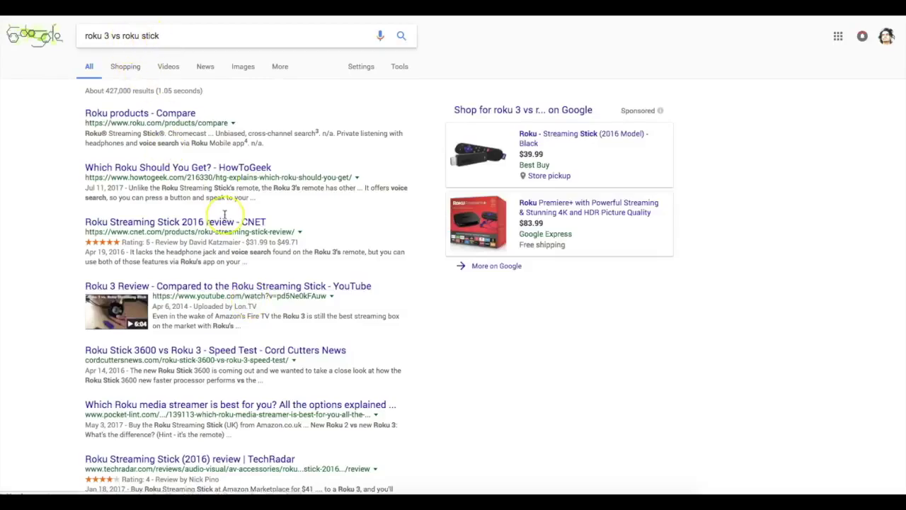
scroll(228, 209, "down", 10)
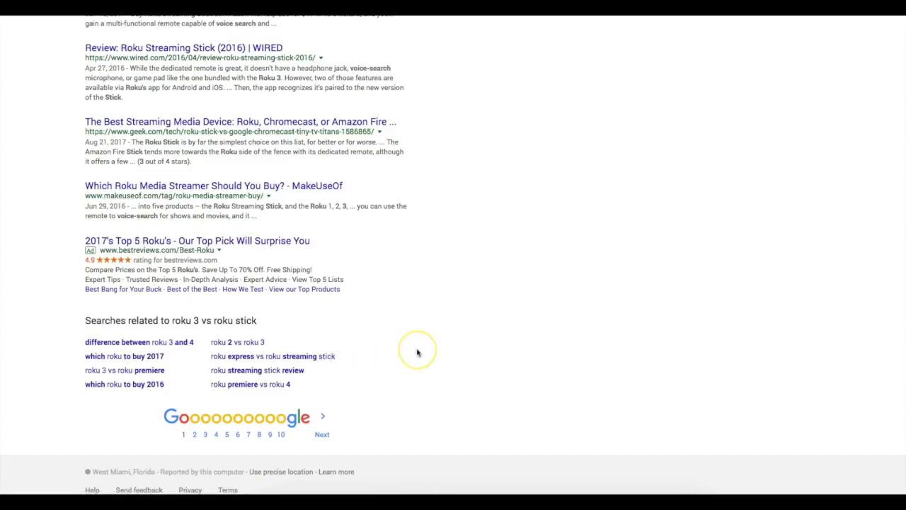
scroll(417, 352, "up", 4)
scroll(417, 352, "down", 4)
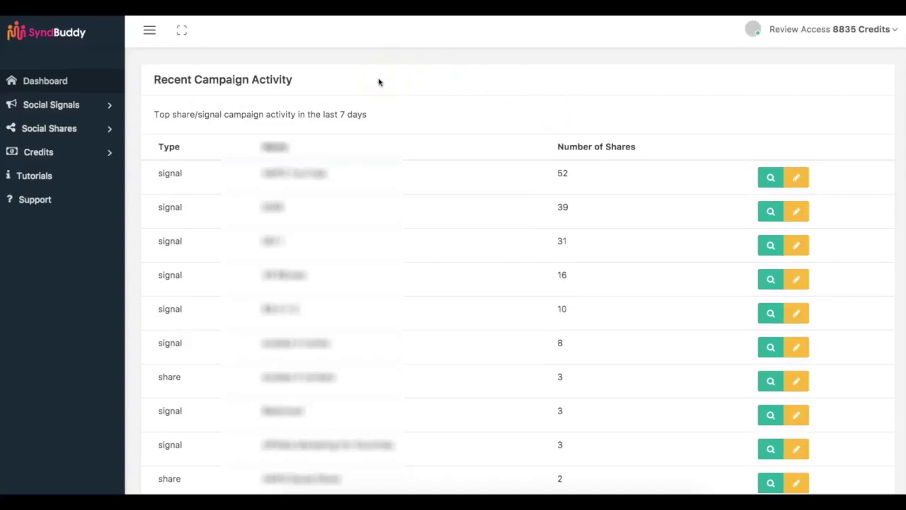
Switch to SyndBuddy and start a new social signal campaign from the Social Signals campaign list
left_click(85, 105)
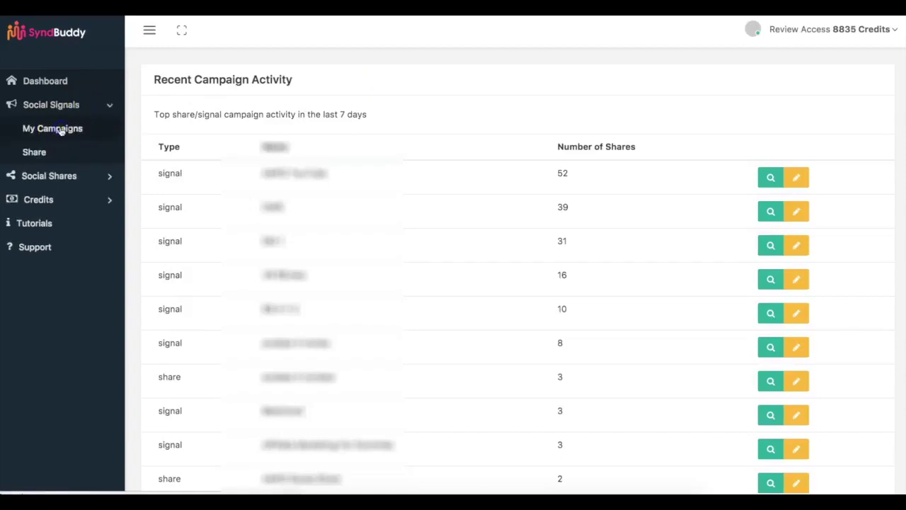
left_click(61, 129)
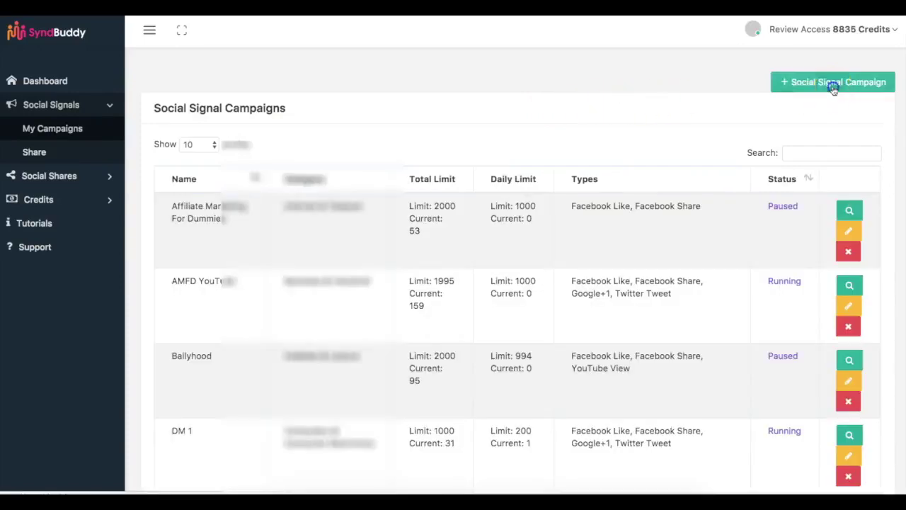
left_click(835, 90)
scroll(233, 185, "down", 1)
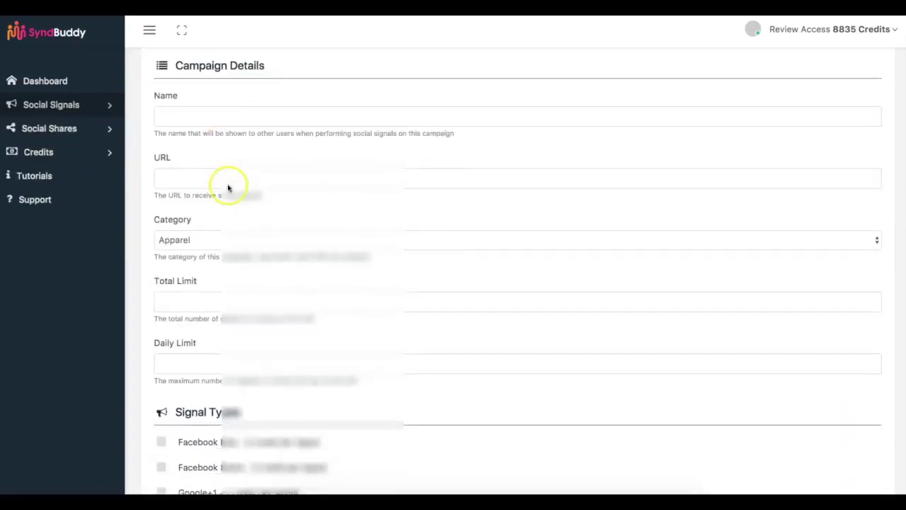
left_click(194, 172)
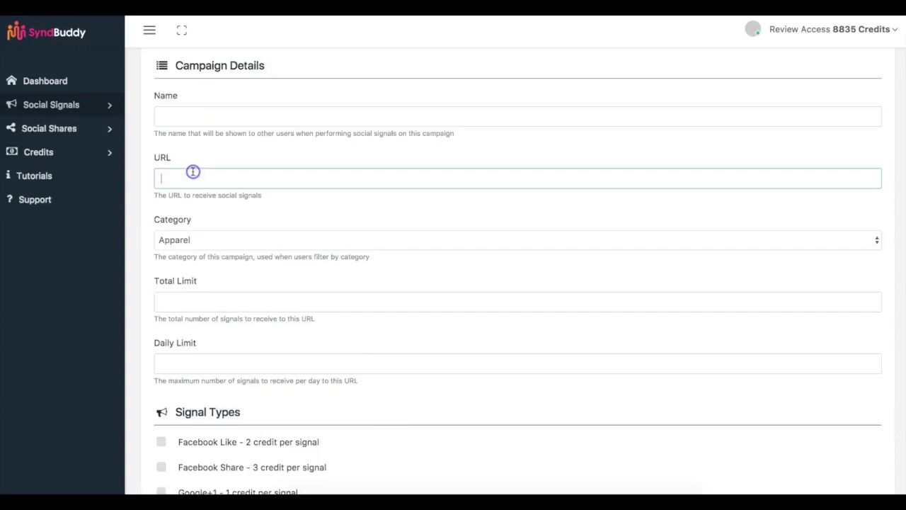
type("google.com")
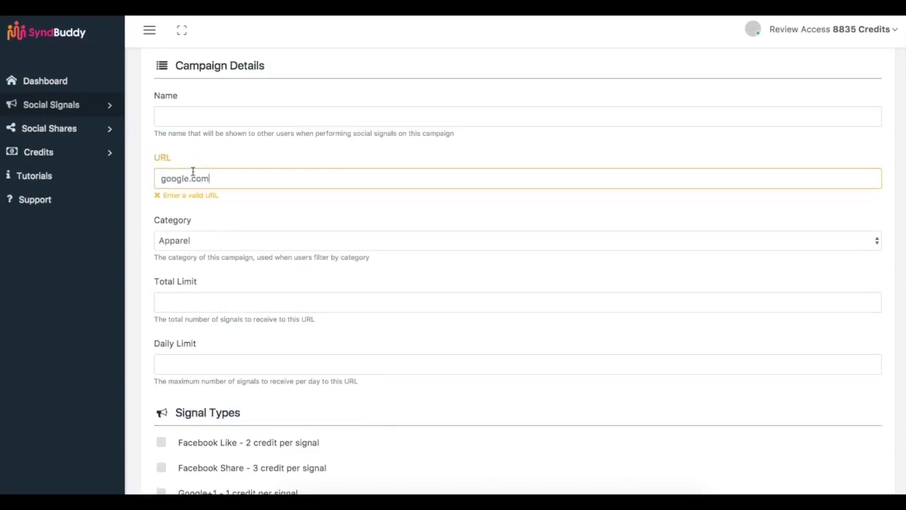
type("http://")
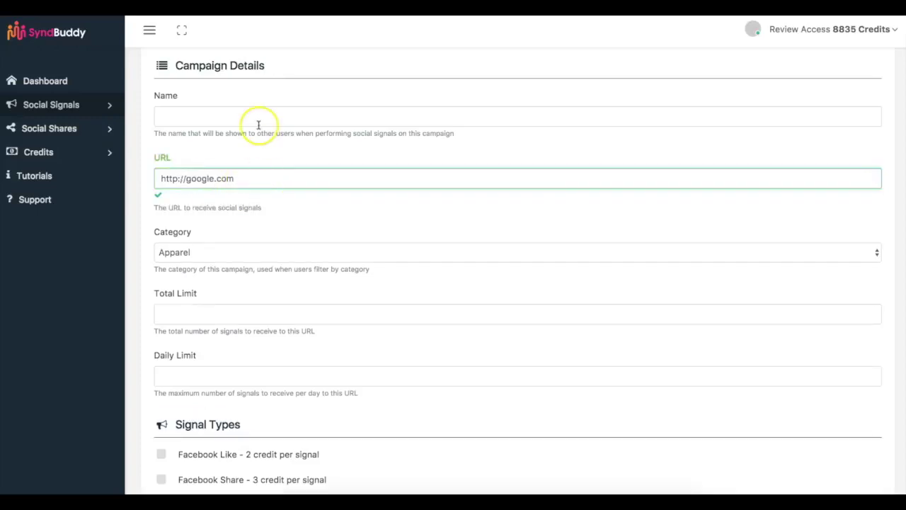
left_click(259, 124)
type("Name of campaign")
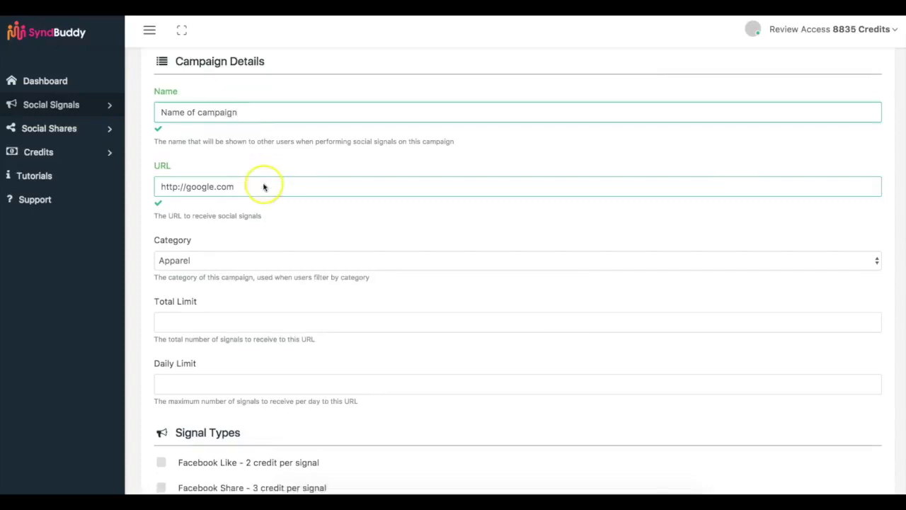
Set the campaign's category to Computers & Consumer Electronics
scroll(213, 188, "down", 3)
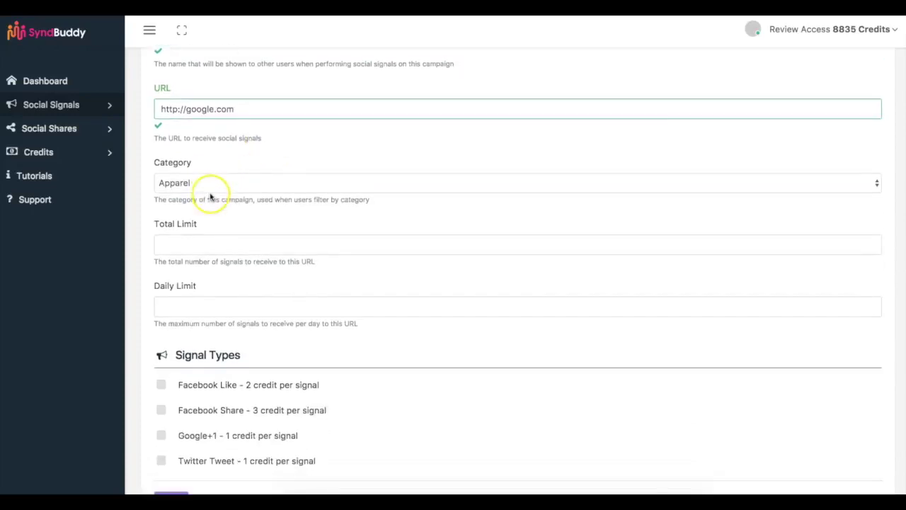
left_click(219, 168)
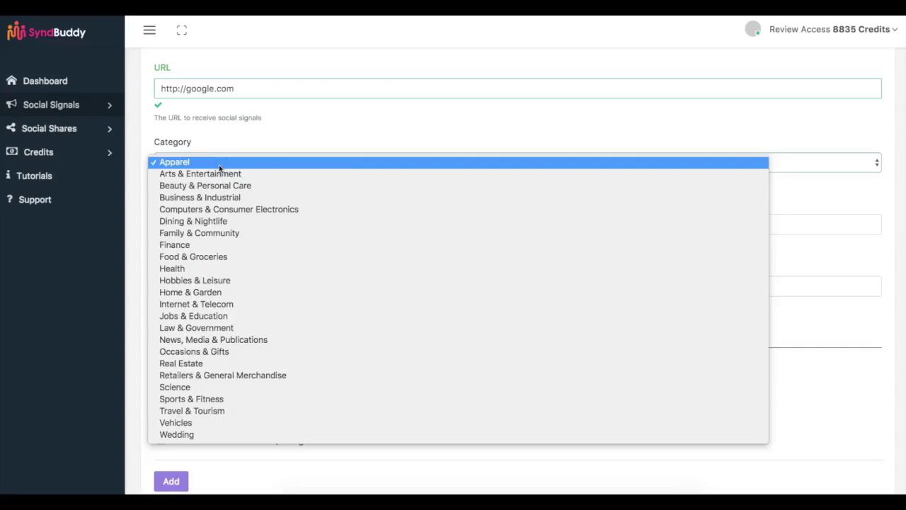
left_click(239, 211)
scroll(326, 237, "down", 1)
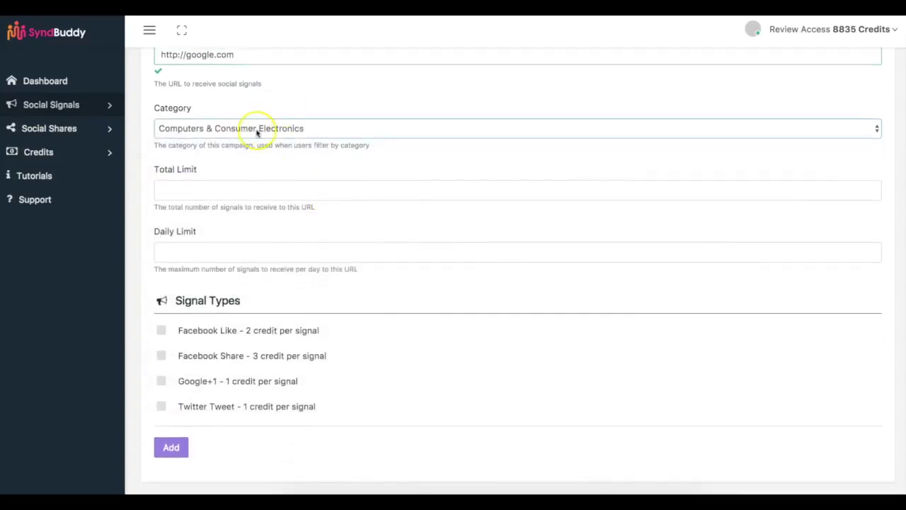
Set the campaign's total limit to 100 signals and its daily limit to 10
scroll(260, 129, "down", 1)
left_click(217, 160)
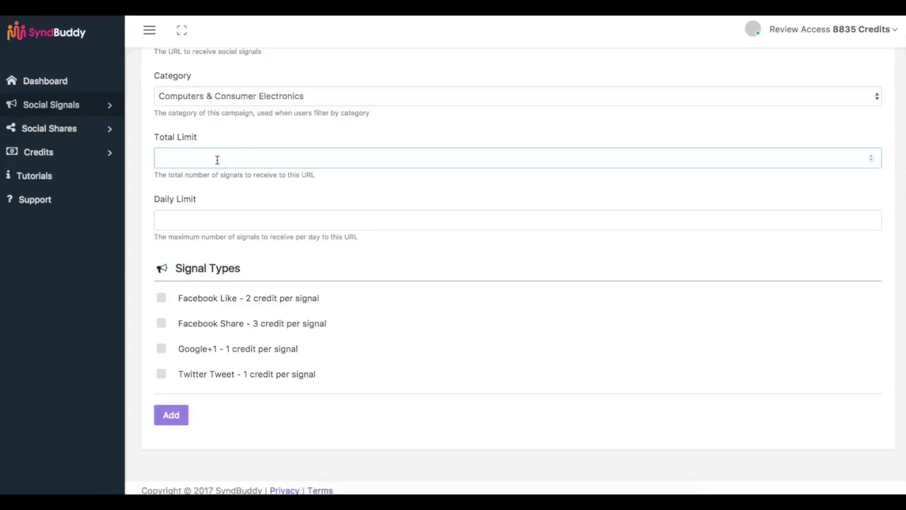
left_click(246, 157)
type("100")
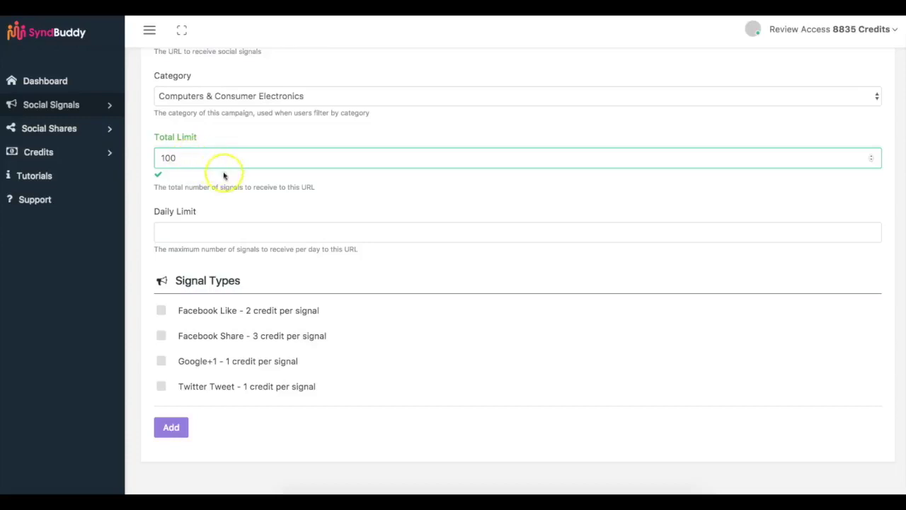
left_click(205, 229)
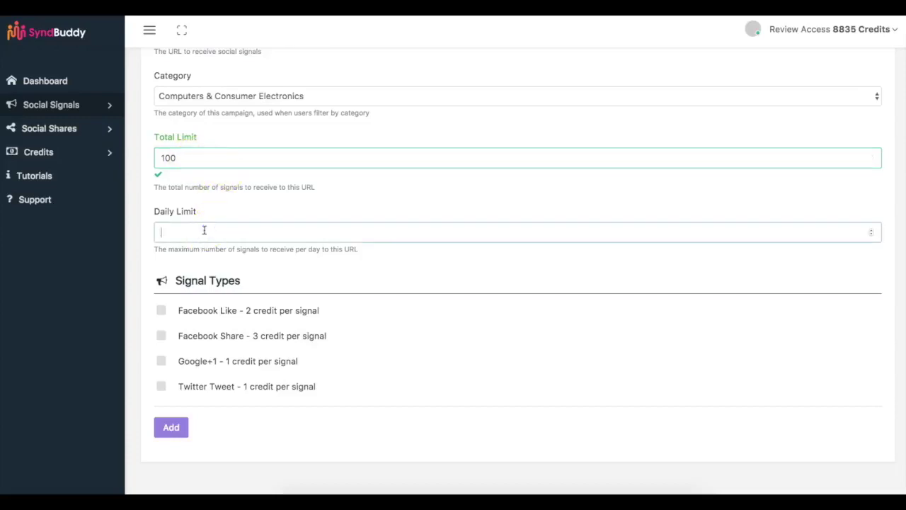
type("10")
left_click(138, 239)
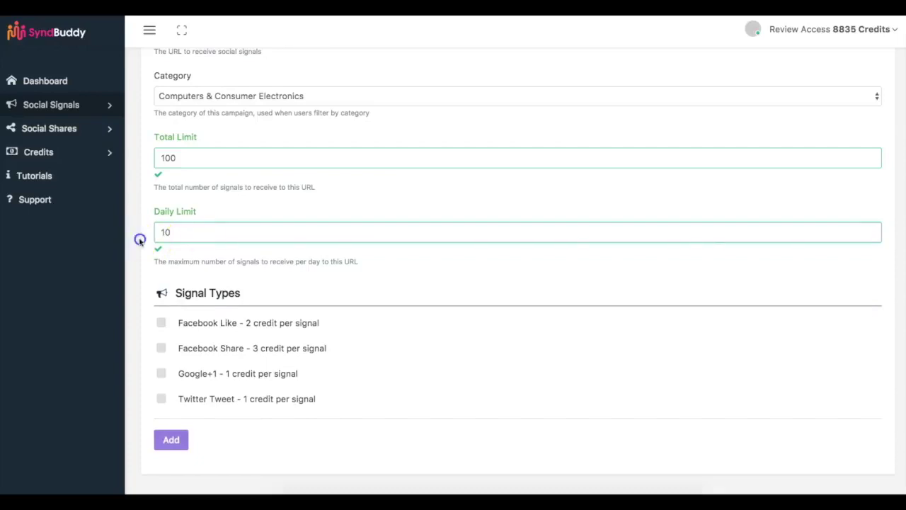
Enable the Facebook Like, Facebook Share, Google+1 and Twitter Tweet signal types for the campaign
scroll(140, 241, "down", 1)
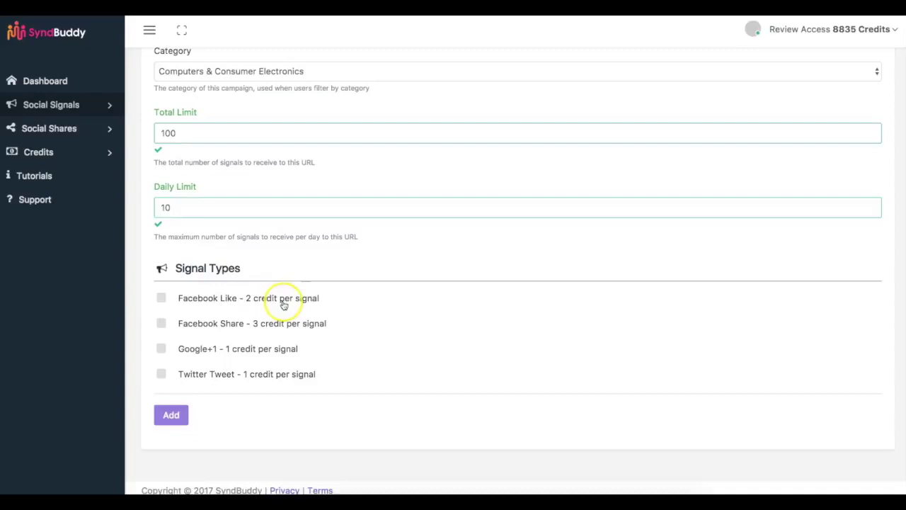
left_click(160, 299)
left_click(162, 323)
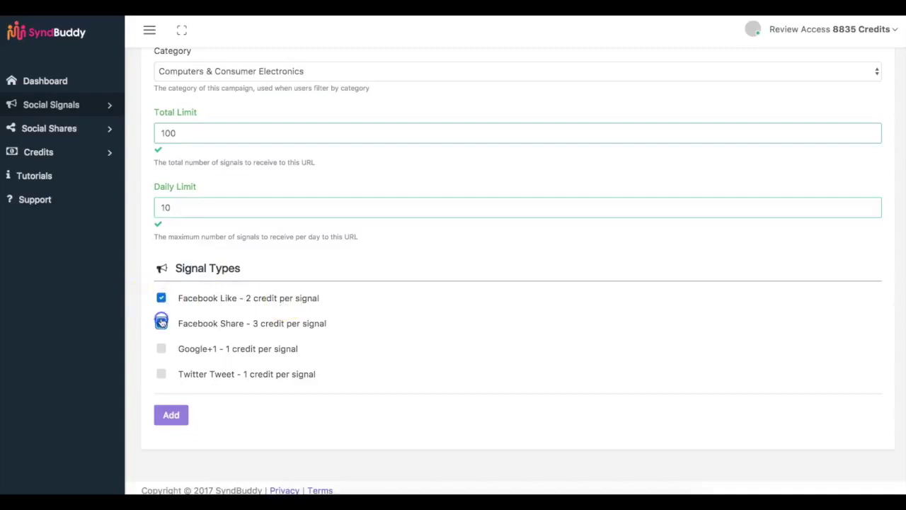
left_click(162, 350)
left_click(164, 375)
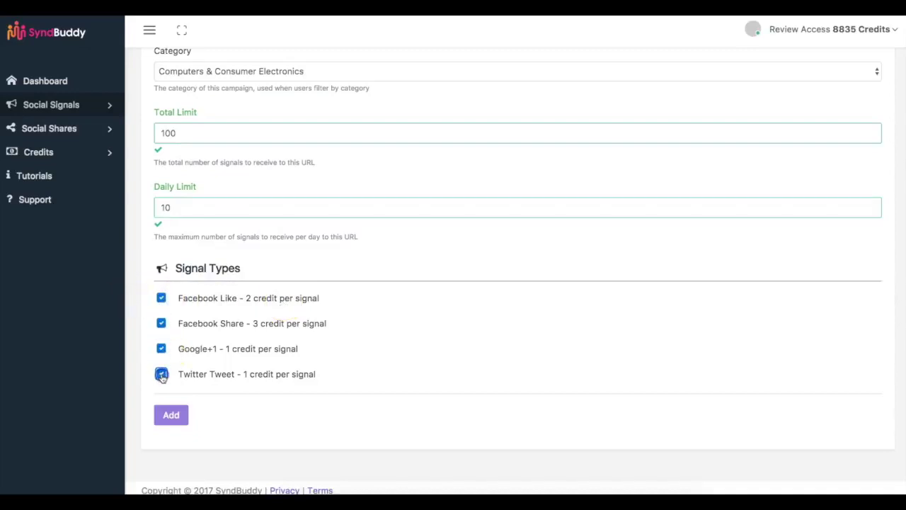
Review the completed campaign details and add the social signal campaign
scroll(271, 327, "up", 1)
scroll(239, 153, "up", 2)
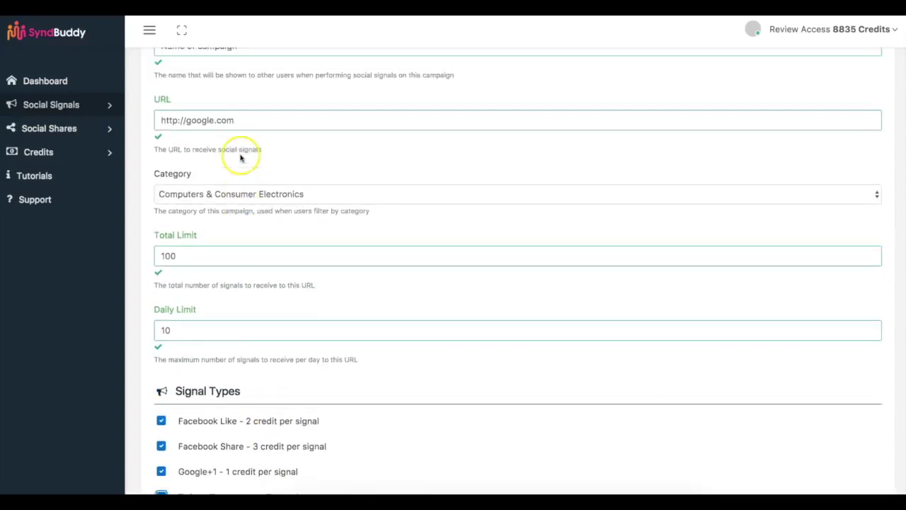
scroll(218, 125, "down", 3)
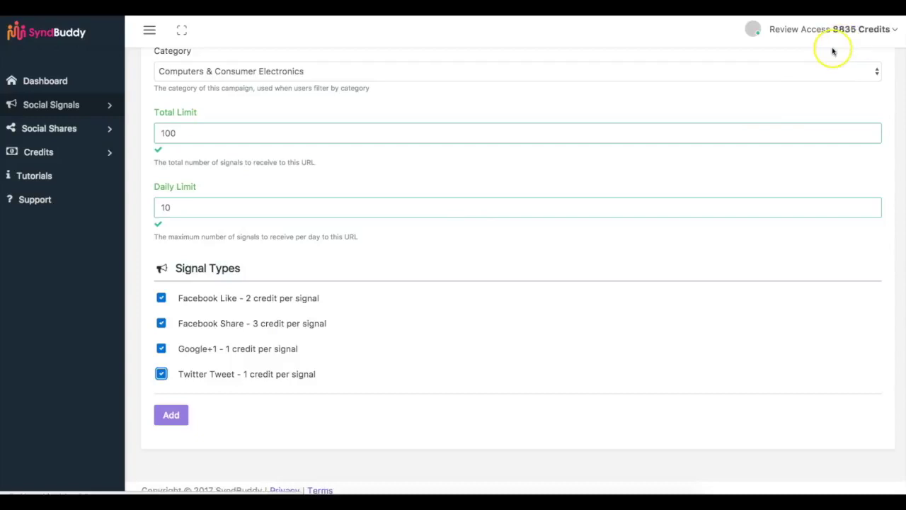
scroll(362, 295, "up", 1)
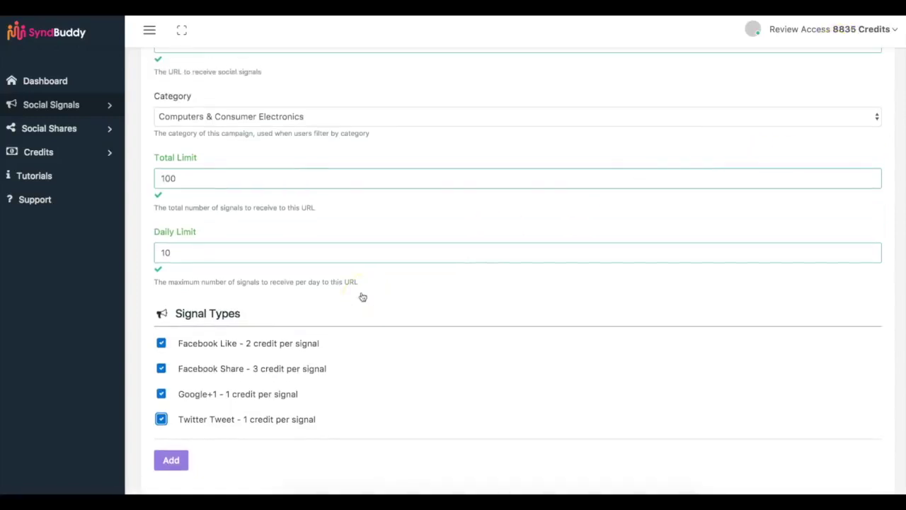
scroll(362, 296, "down", 1)
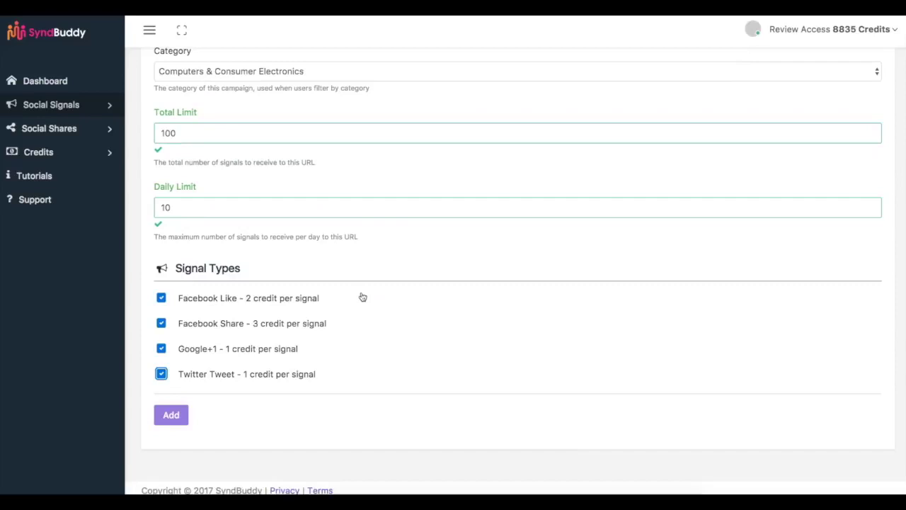
left_click(171, 416)
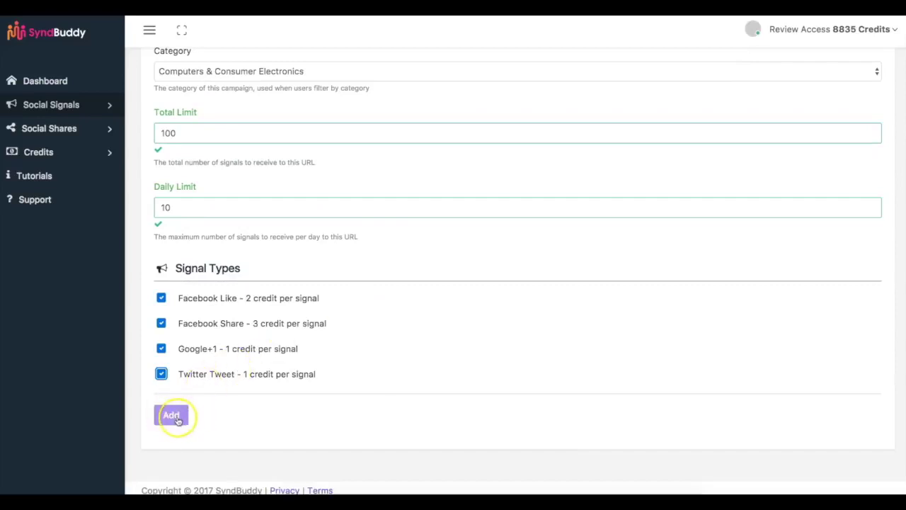
left_click(172, 417)
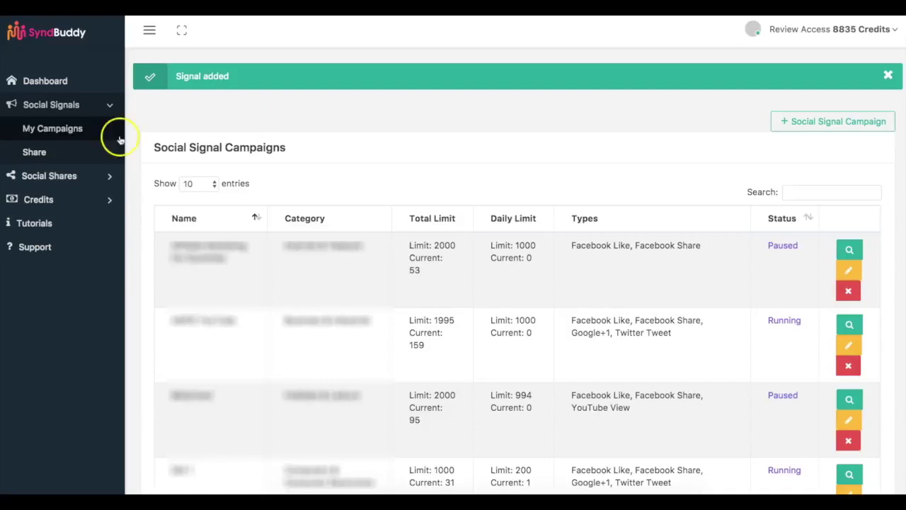
Open the social signals sharing page, like the Adult Shark Sleeping Bag URL on Facebook and confirm the like
left_click(60, 177)
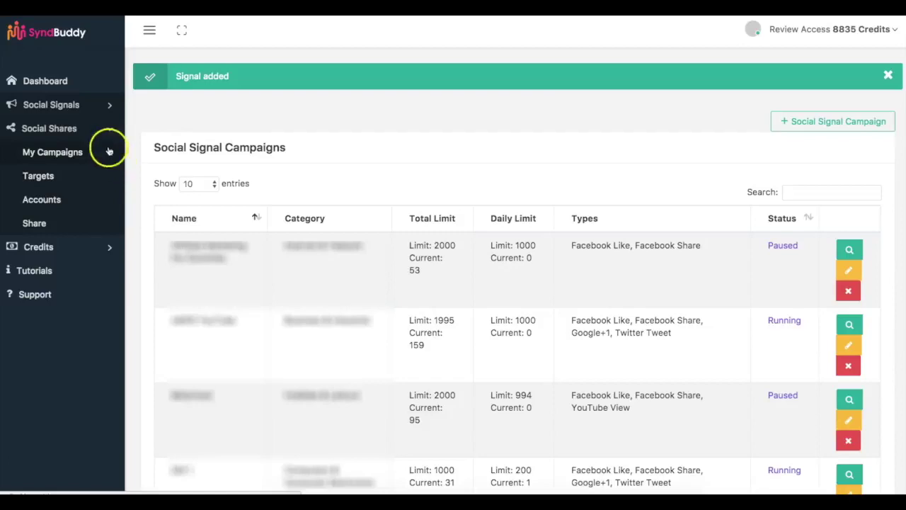
left_click(65, 106)
left_click(35, 154)
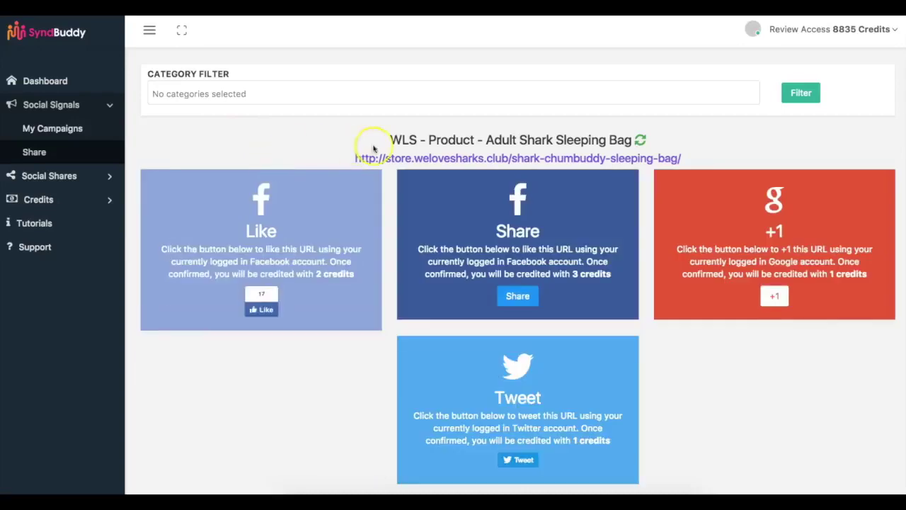
scroll(407, 158, "down", 1)
left_click(264, 279)
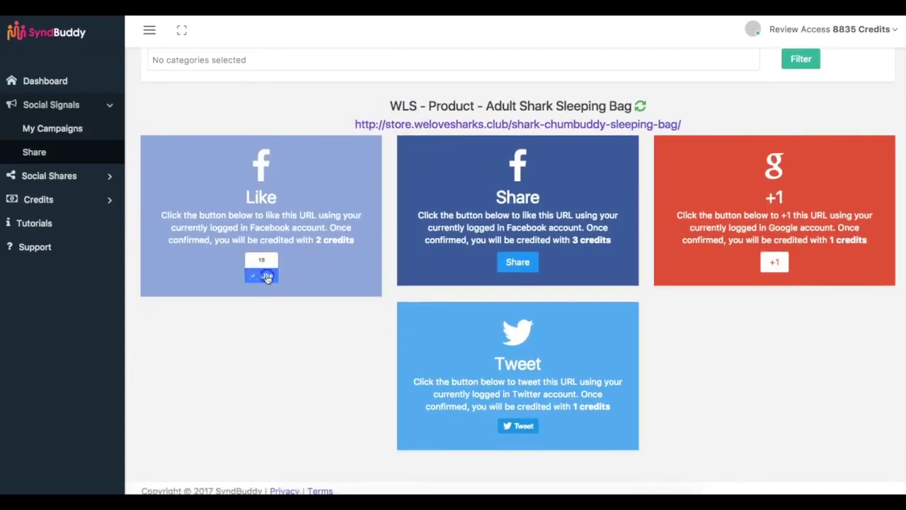
left_click(263, 271)
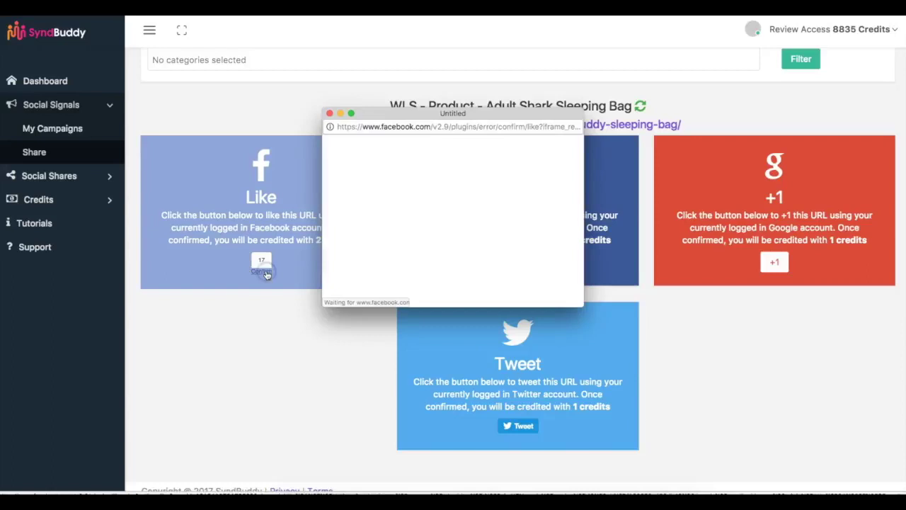
left_click(517, 251)
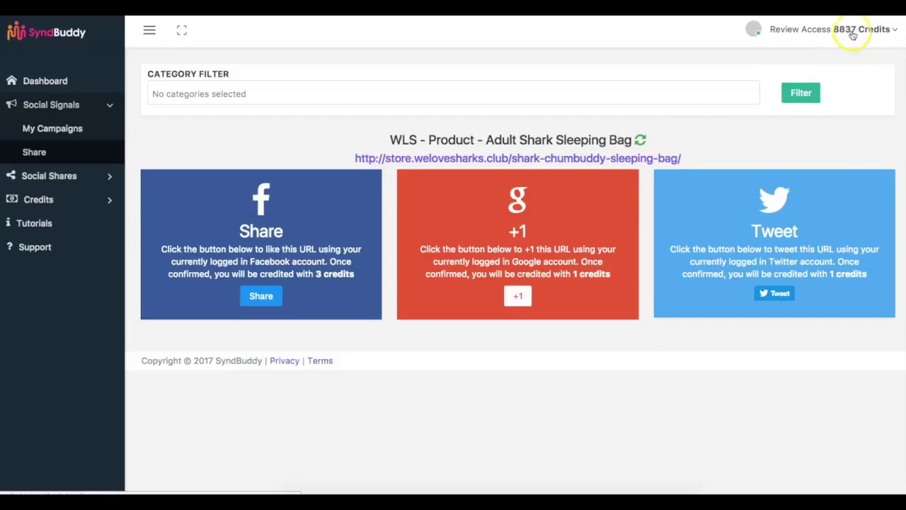
Give the sleeping bag URL a Google +1, authorizing syndbuddy.com with the first listed account and sharing publicly on Google+
left_click(519, 296)
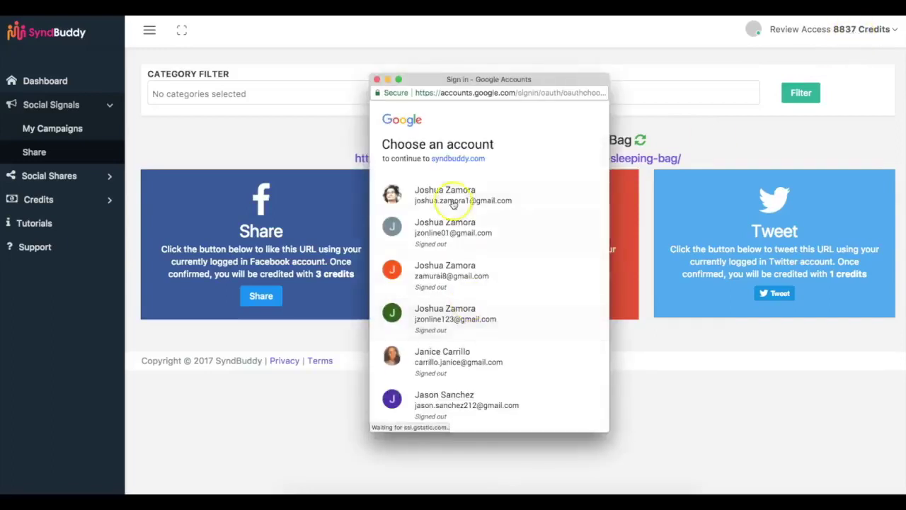
left_click(458, 199)
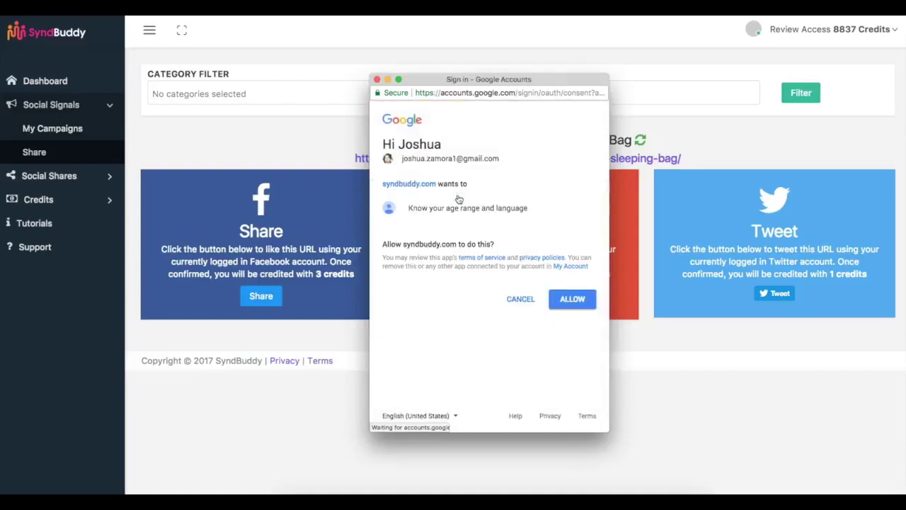
left_click(569, 298)
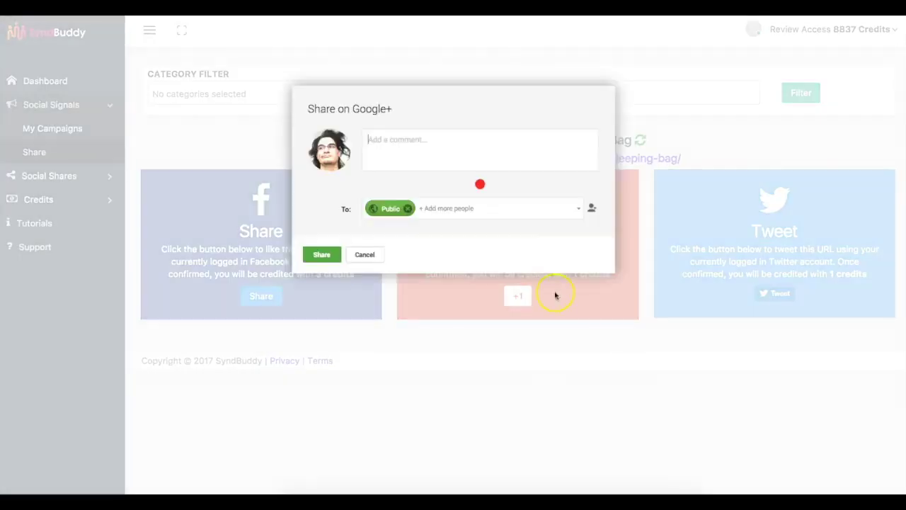
left_click(333, 252)
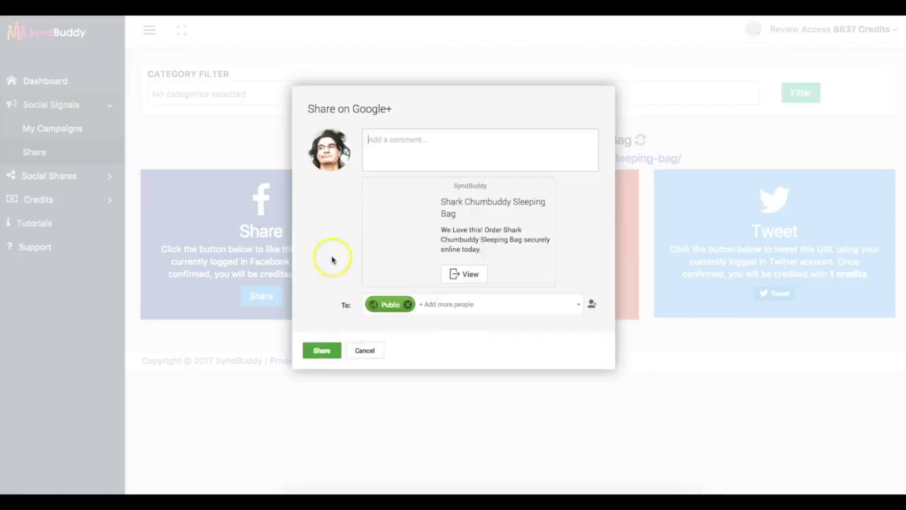
left_click(324, 348)
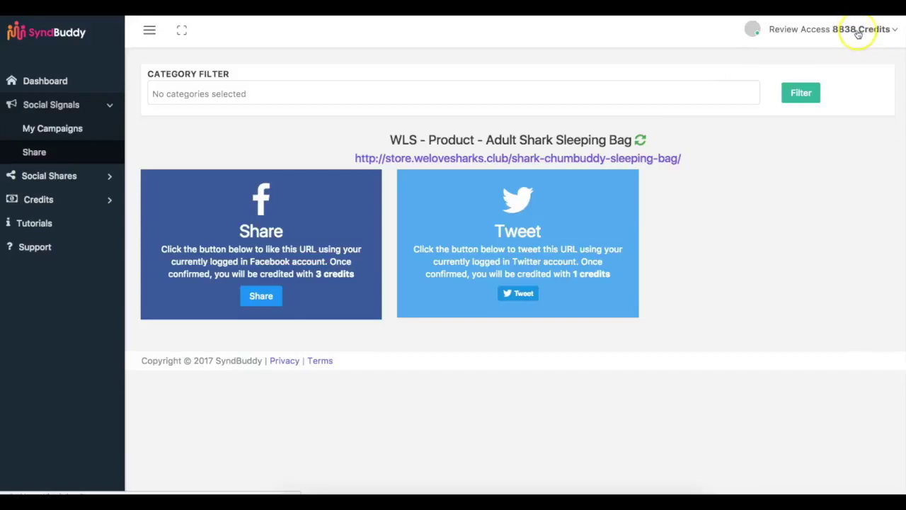
Tweet the Adult Shark Sleeping Bag URL from the logged-in Twitter account
left_click(529, 295)
left_click(609, 257)
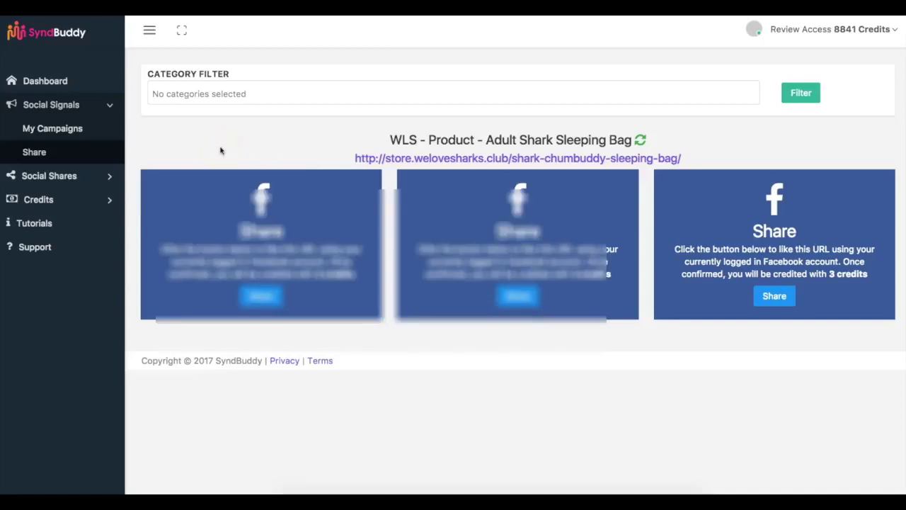
Start a new social share campaign from the social shares campaign list and name it Demo
left_click(68, 176)
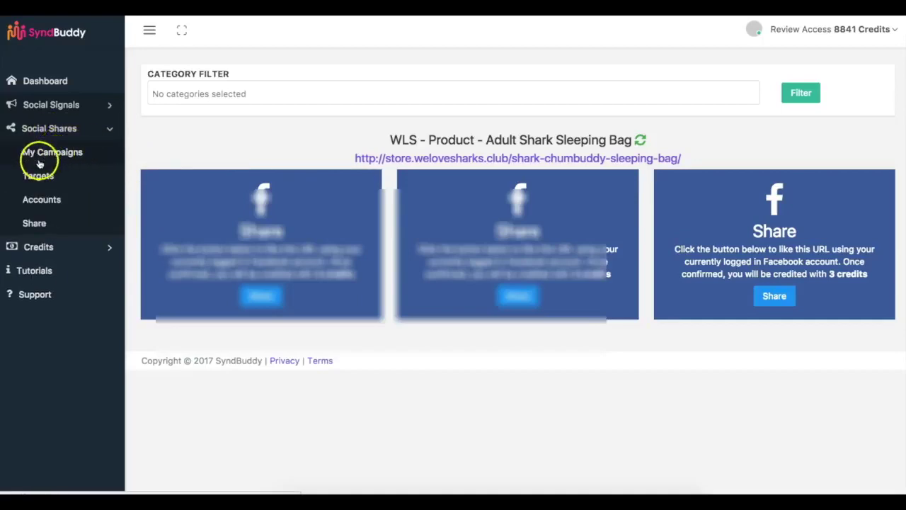
left_click(67, 155)
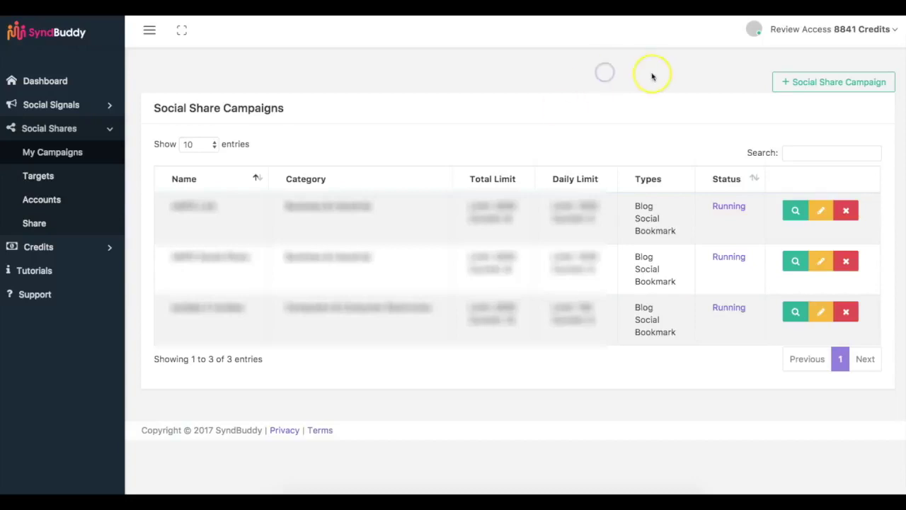
left_click(837, 87)
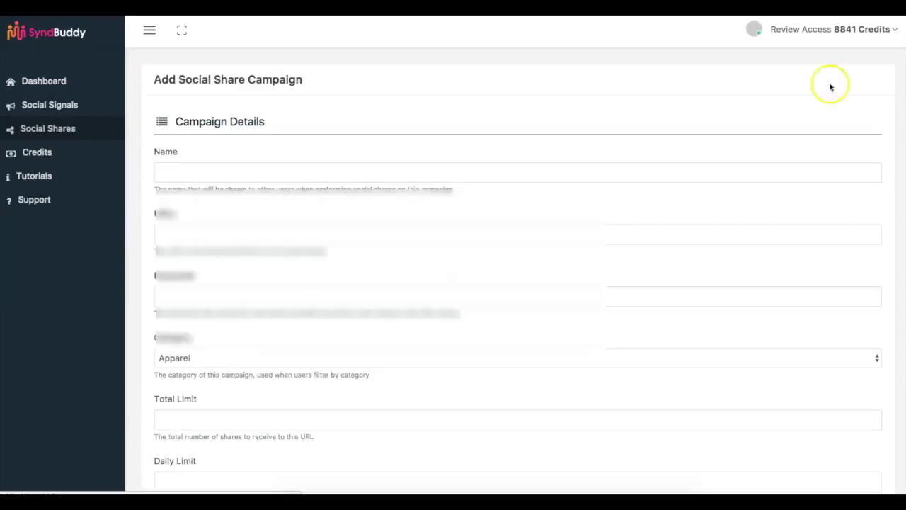
scroll(477, 149, "down", 1)
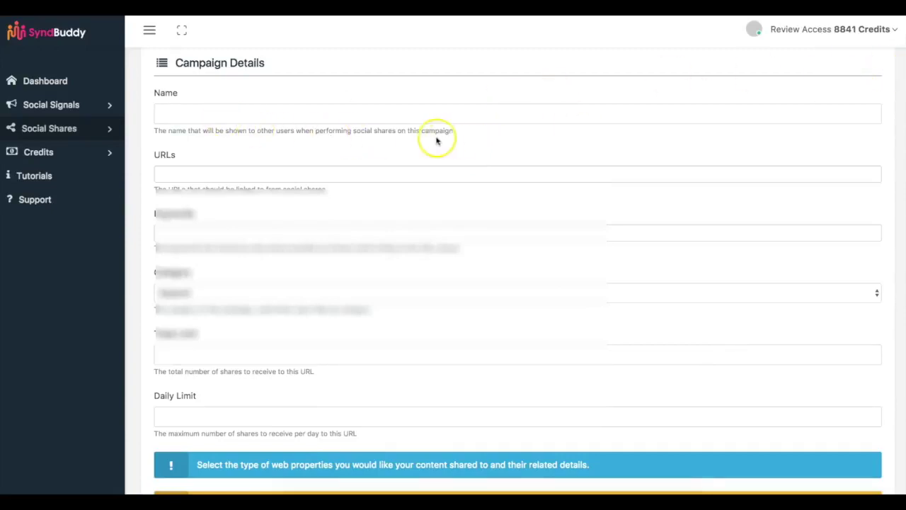
left_click(208, 113)
type("Demo")
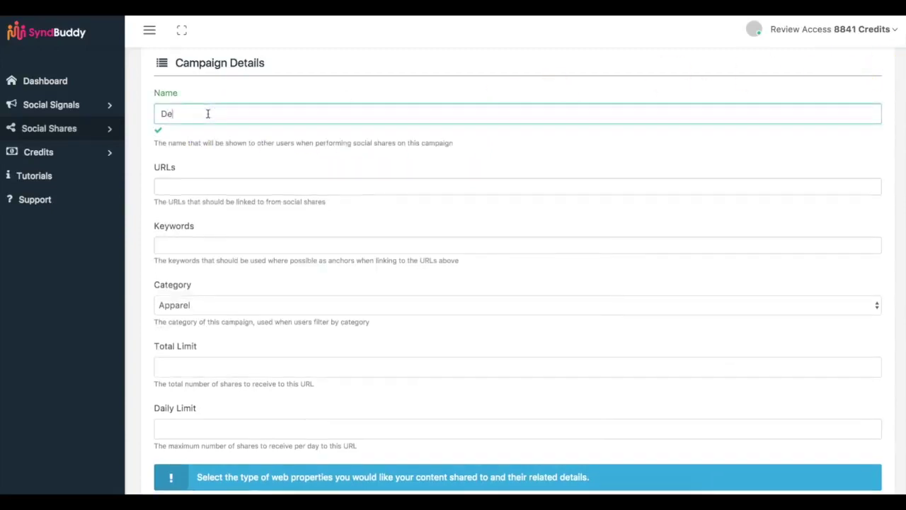
key("Tab")
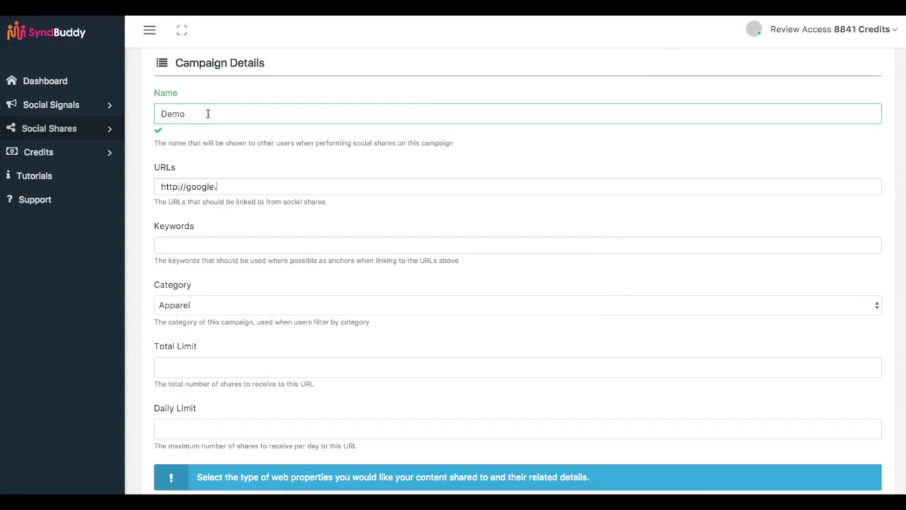
scroll(208, 113, "down", 1)
left_click(194, 157)
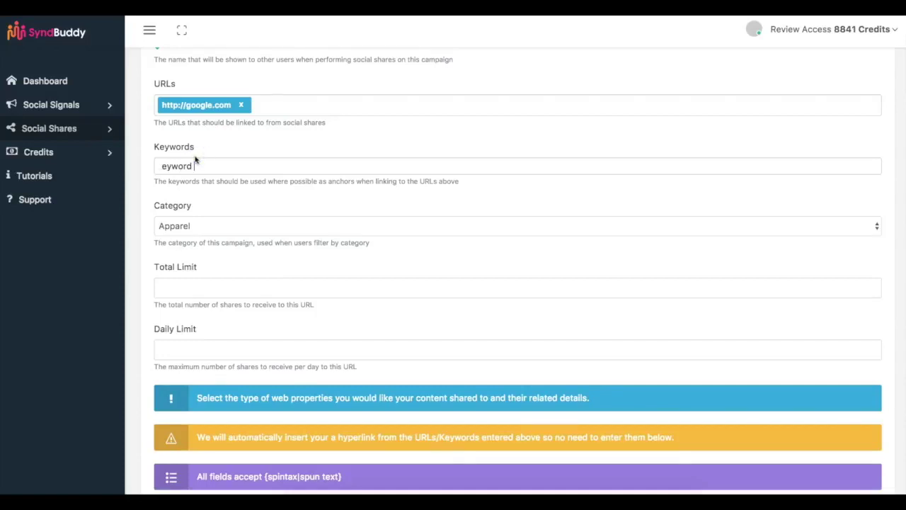
type("keyword 1")
key("Return")
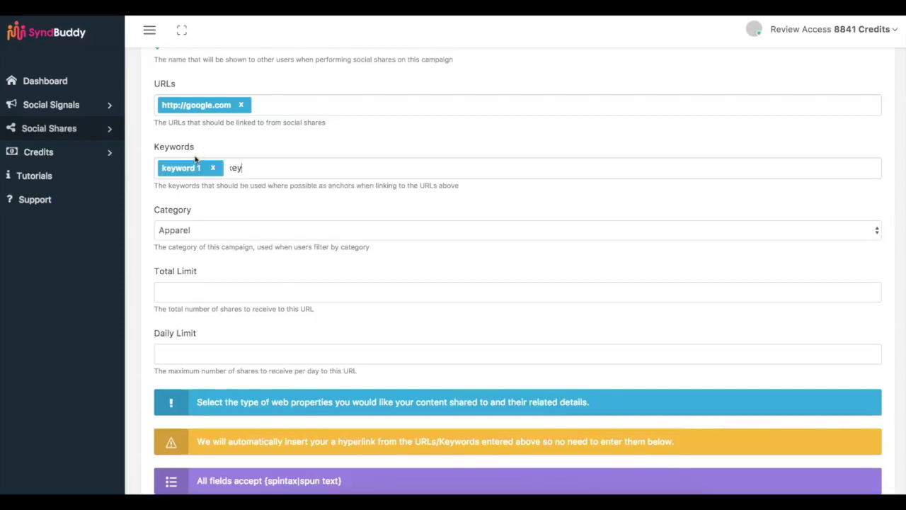
type("keyword 2")
key("Return")
Set the social share campaign's category to Beauty & Personal Care
scroll(203, 212, "down", 2)
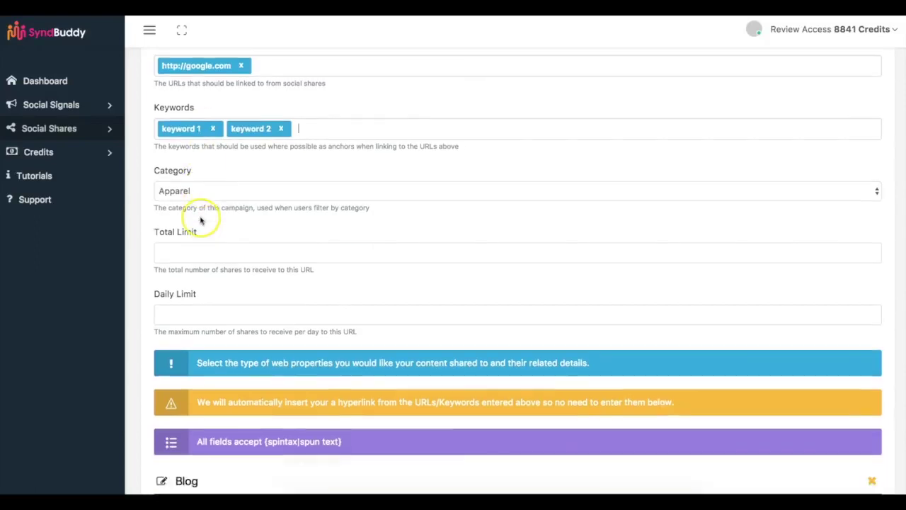
left_click(247, 153)
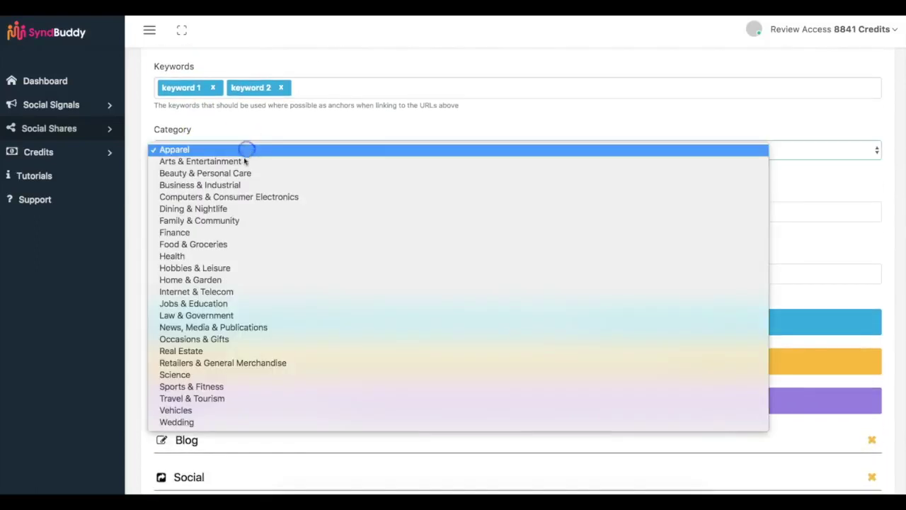
left_click(243, 170)
Set the campaign's total limit to 100 shares and its daily limit to 3
scroll(268, 187, "down", 1)
left_click(267, 181)
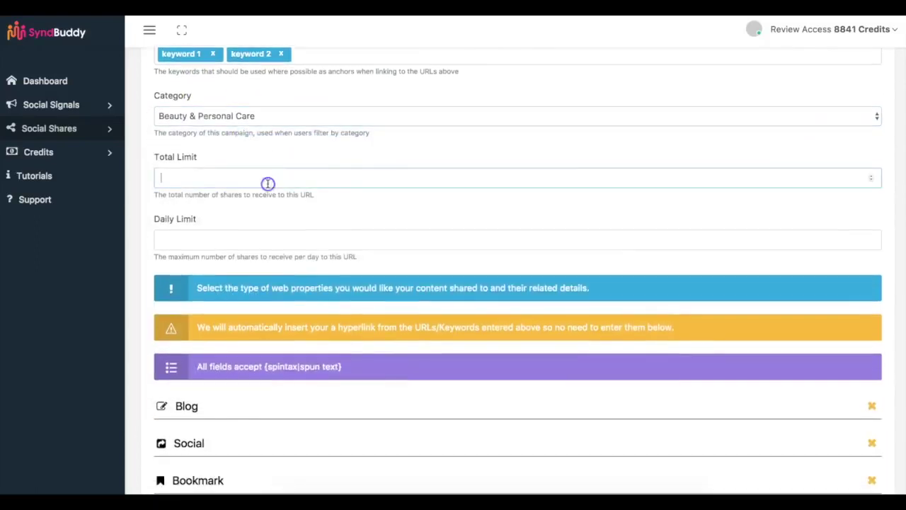
type("100")
key("Tab")
type("10")
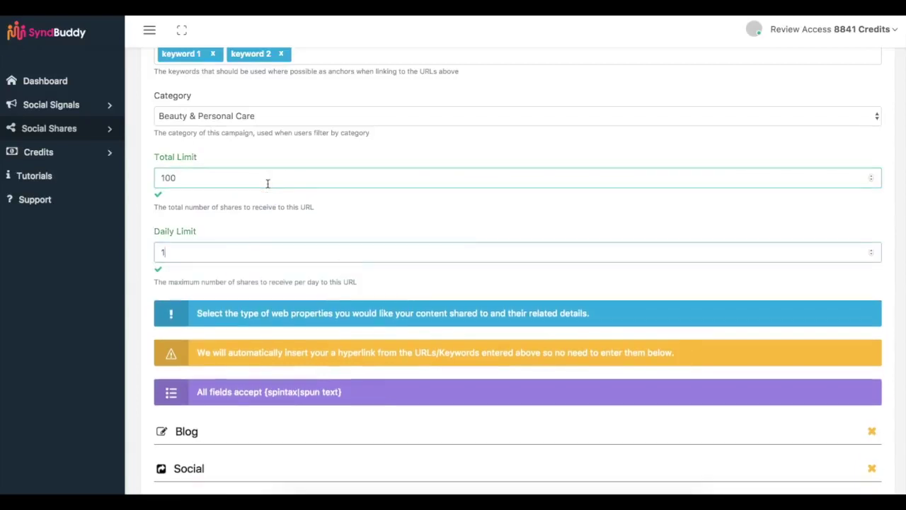
key("BackSpace")
key("BackSpace")
type("3")
Examine the fields of the Blog share type and switch that type off again
scroll(268, 183, "down", 2)
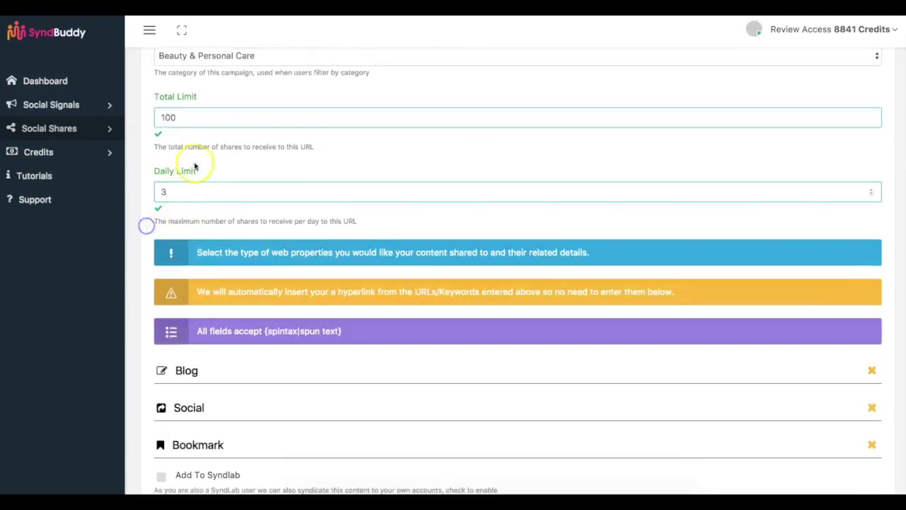
scroll(212, 172, "down", 1)
scroll(191, 176, "down", 2)
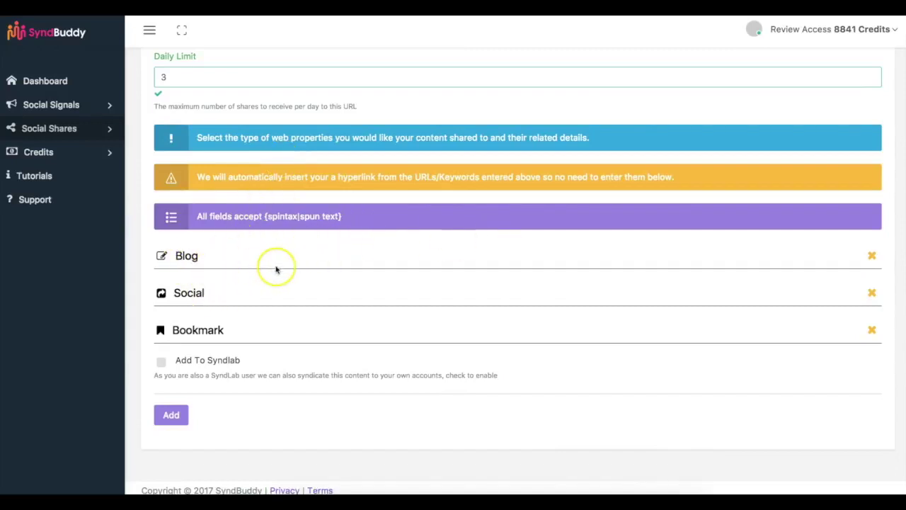
left_click(185, 256)
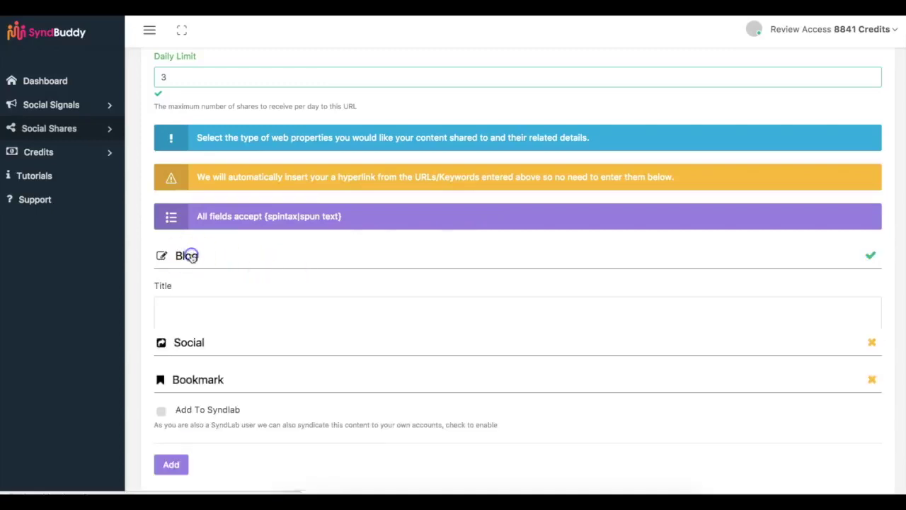
scroll(233, 260, "down", 1)
scroll(233, 259, "down", 3)
left_click(188, 130)
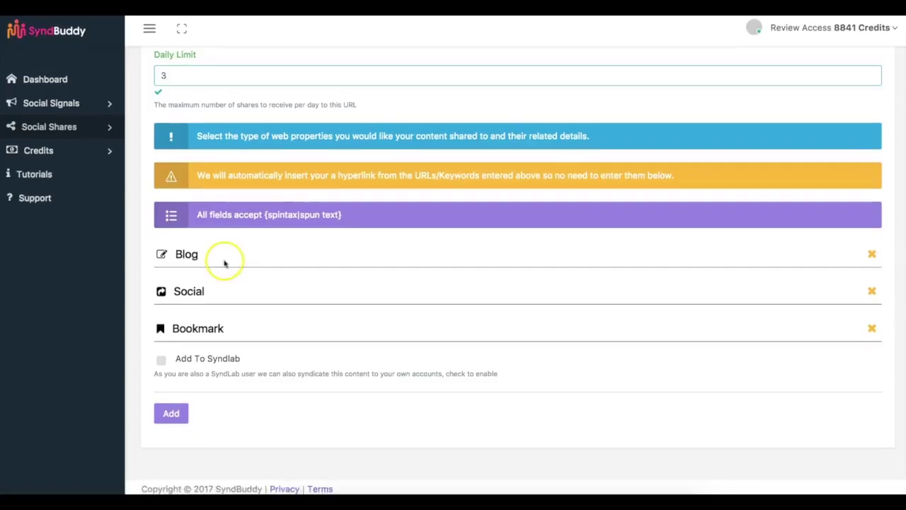
Enable the Social and Bookmark share types for the campaign and review their content, title and tags fields
left_click(189, 294)
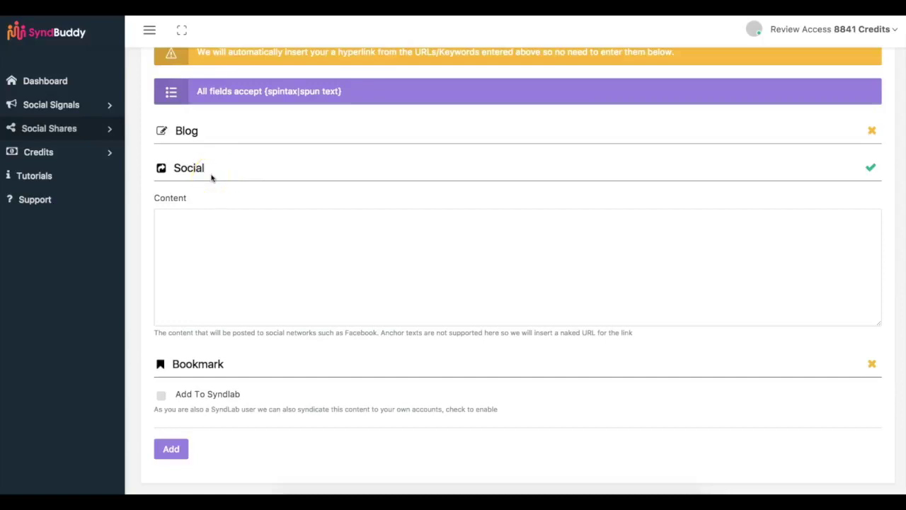
left_click(212, 226)
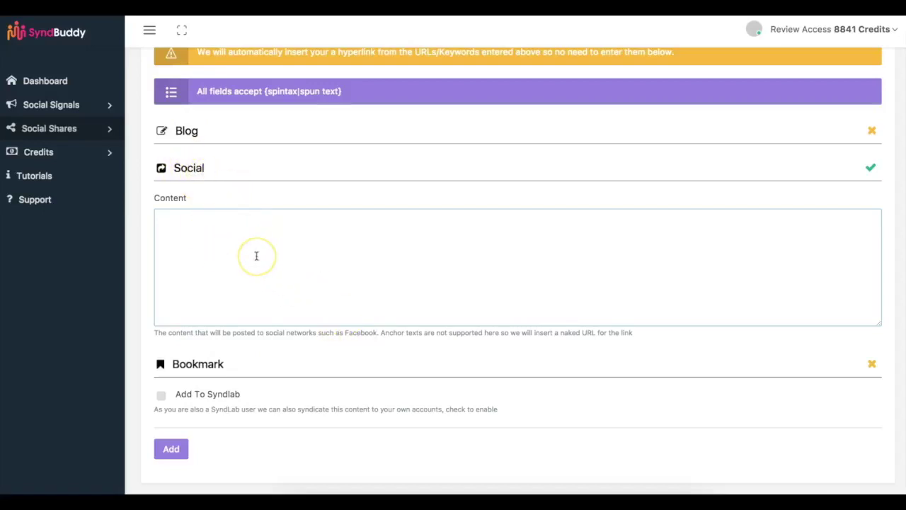
scroll(227, 298, "down", 1)
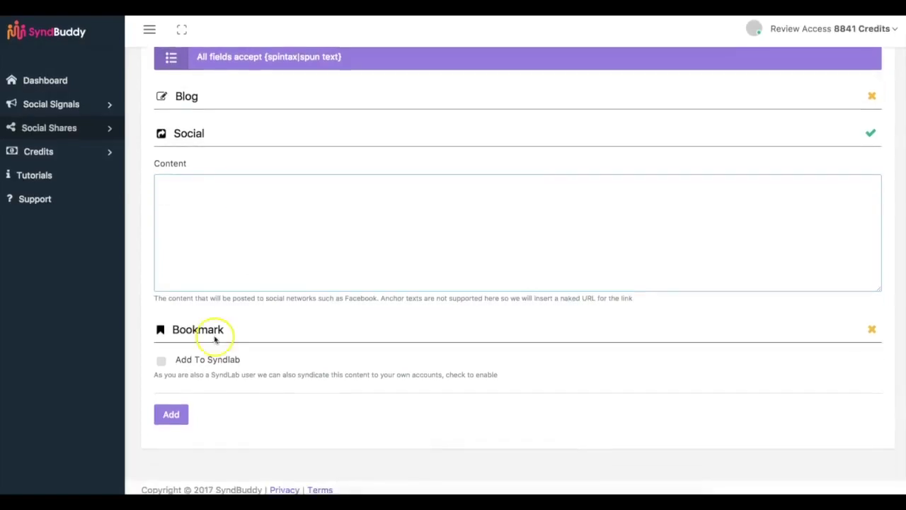
left_click(204, 333)
scroll(247, 321, "down", 3)
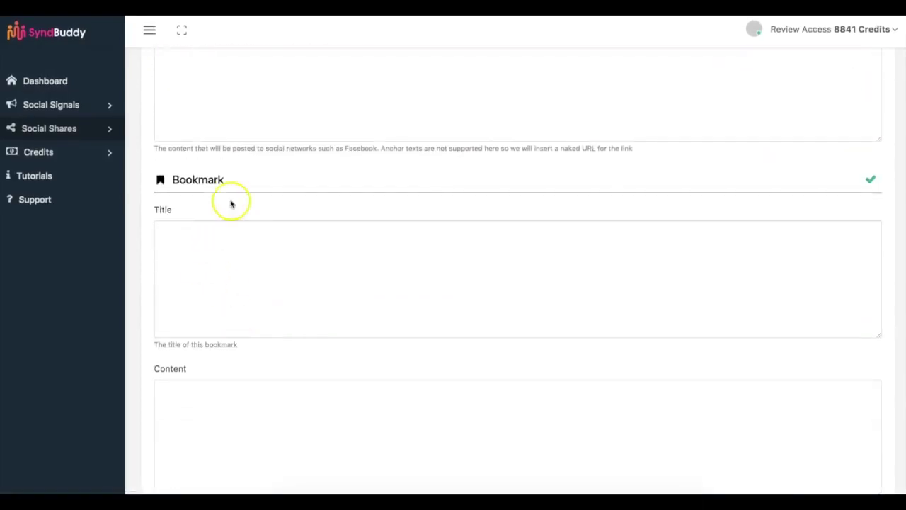
scroll(260, 231, "down", 5)
scroll(261, 232, "up", 6)
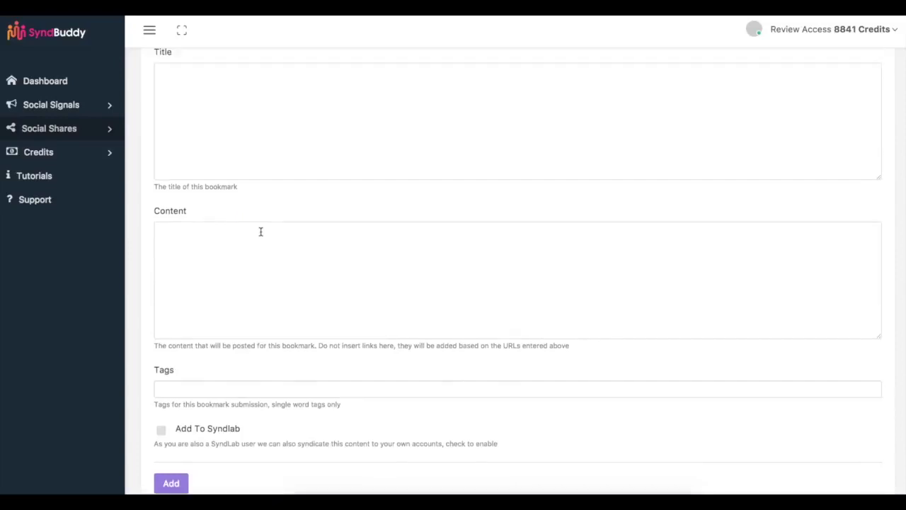
scroll(261, 232, "up", 1)
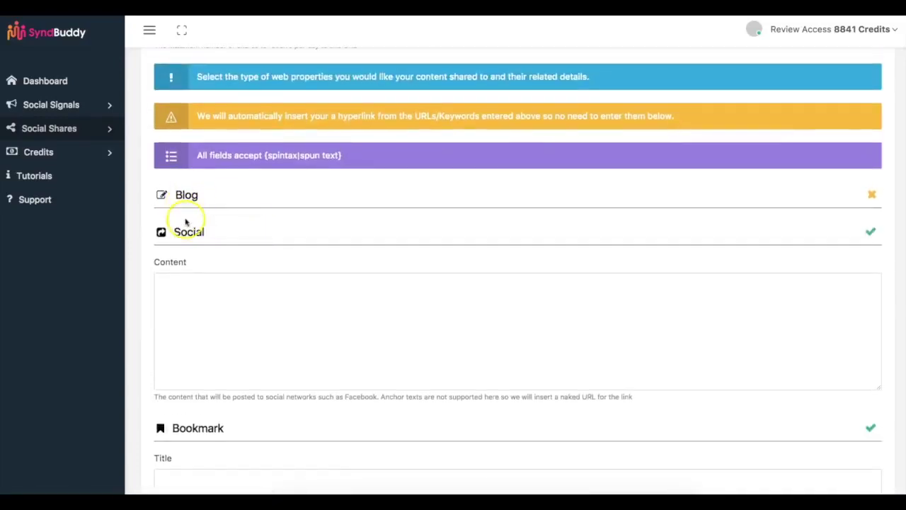
scroll(188, 229, "down", 5)
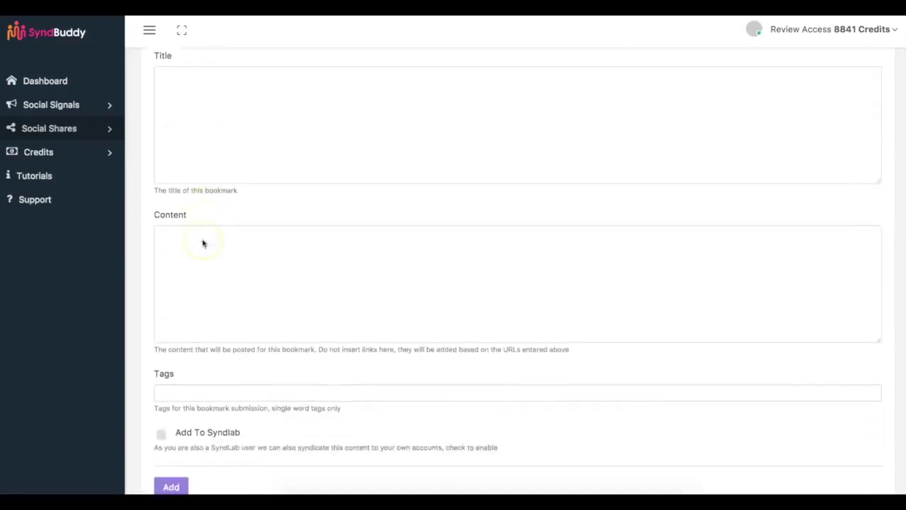
scroll(203, 243, "down", 1)
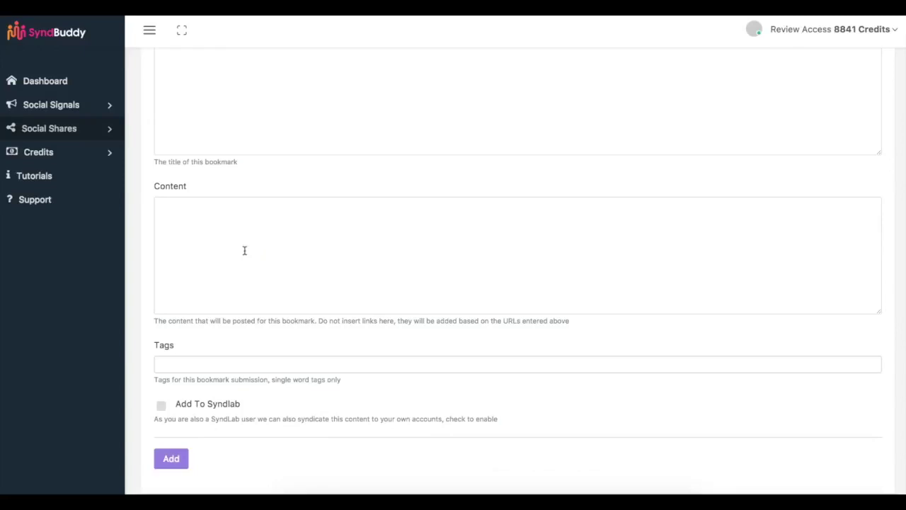
Review the Bookmark tags field, the Social content field and the campaign's URLs, keywords, category and limits
scroll(245, 251, "down", 1)
left_click(204, 320)
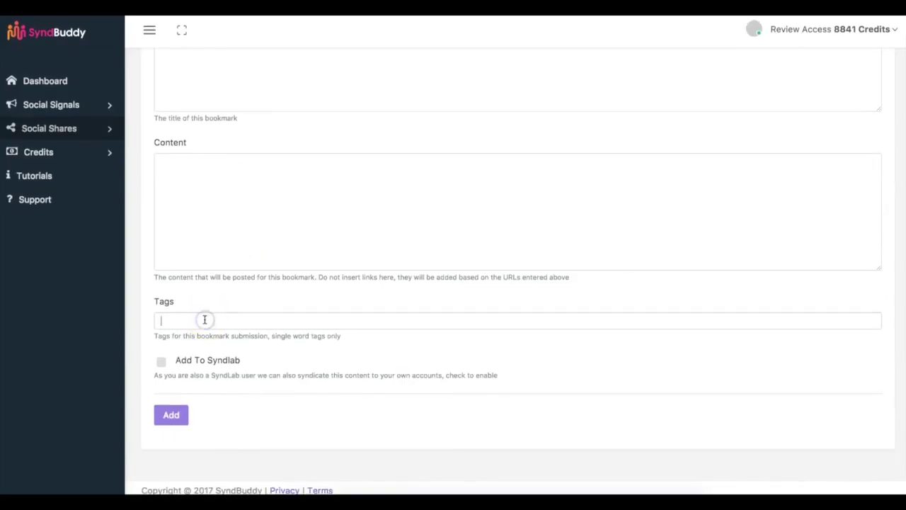
scroll(205, 319, "up", 2)
scroll(205, 318, "down", 1)
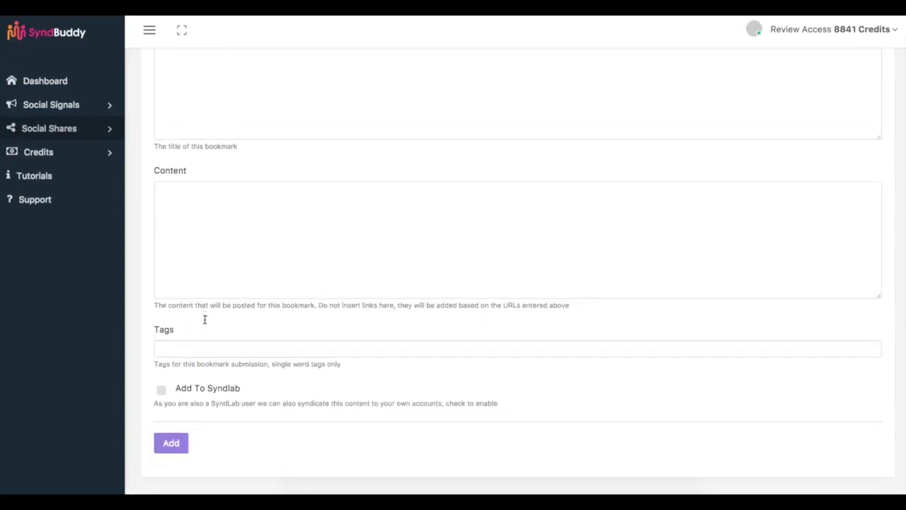
scroll(205, 318, "up", 5)
scroll(261, 318, "down", 2)
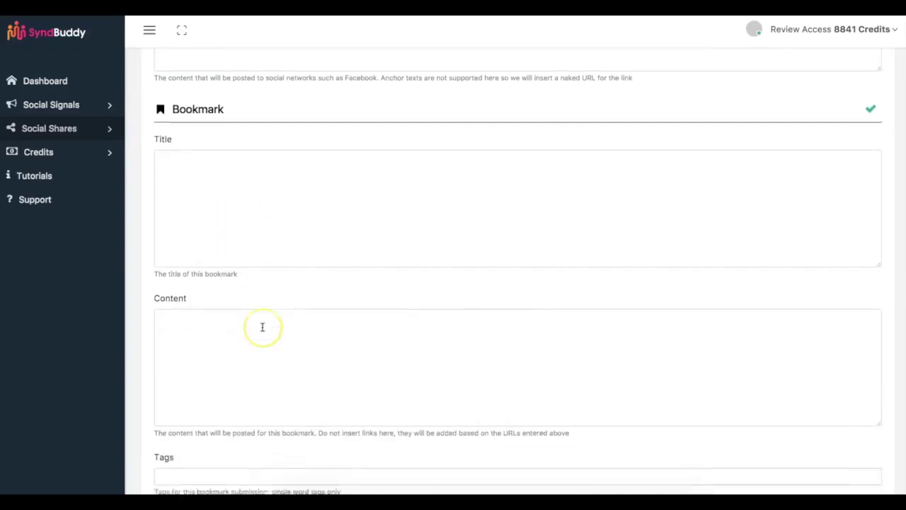
scroll(261, 325, "up", 8)
scroll(262, 327, "up", 7)
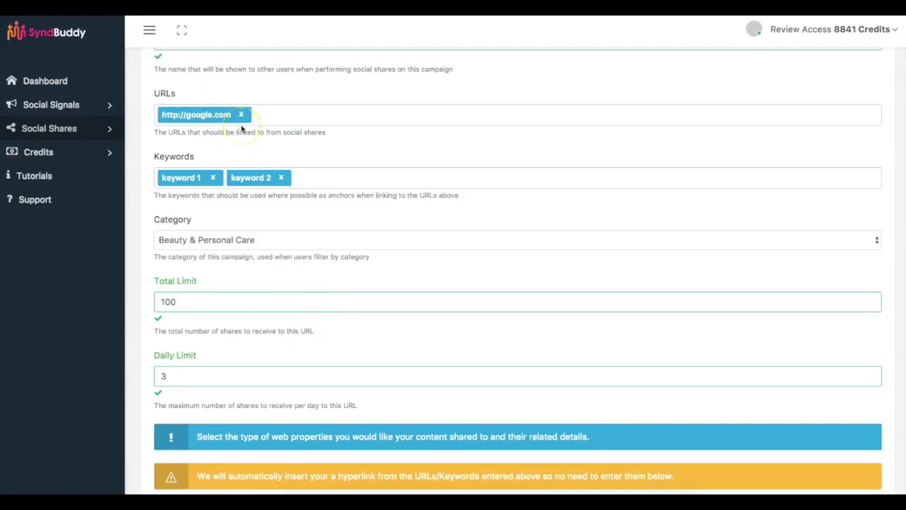
scroll(243, 279, "down", 8)
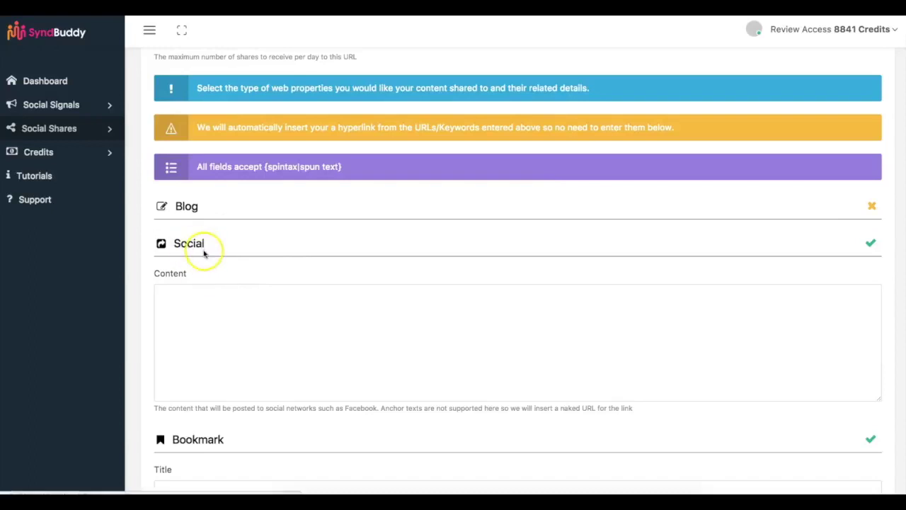
scroll(205, 284, "down", 3)
scroll(244, 329, "up", 1)
scroll(255, 334, "up", 13)
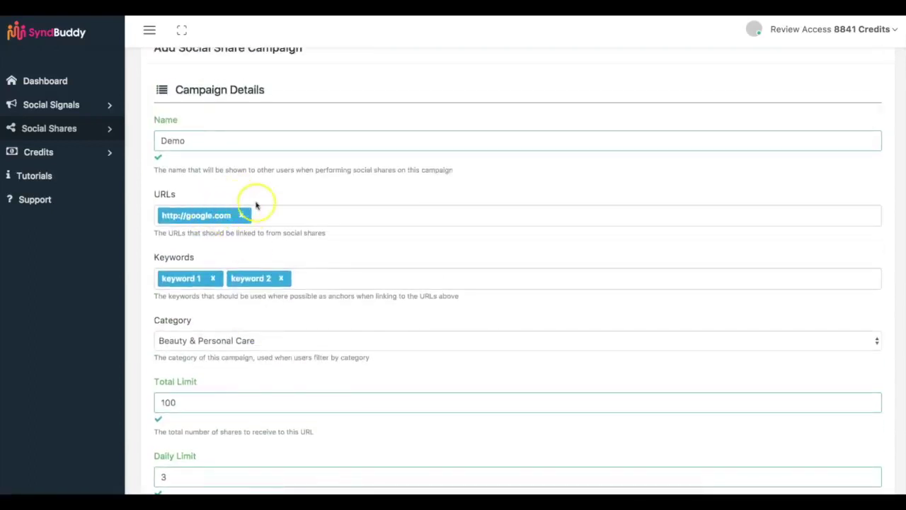
Enable adding the campaign's content to Syndlab and choose Affiliate Campaign as the group to syndicate to
scroll(248, 210, "down", 20)
scroll(249, 212, "down", 2)
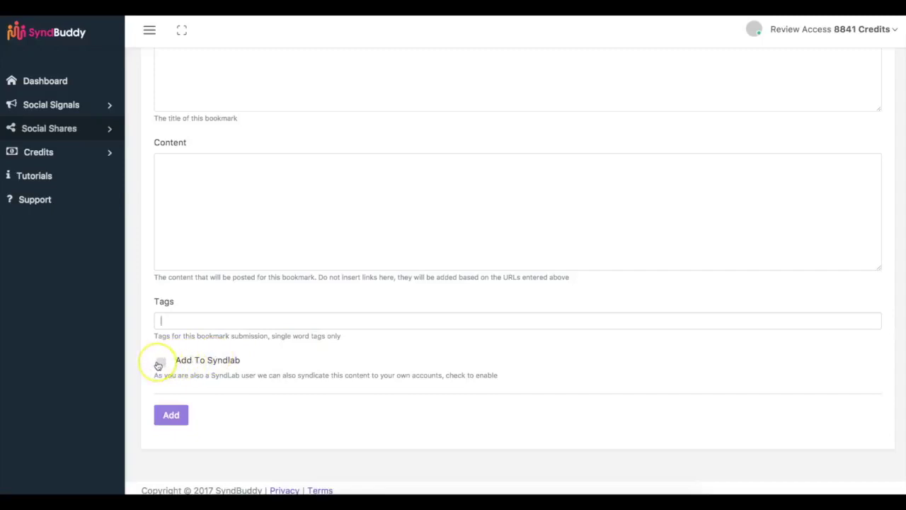
left_click(163, 362)
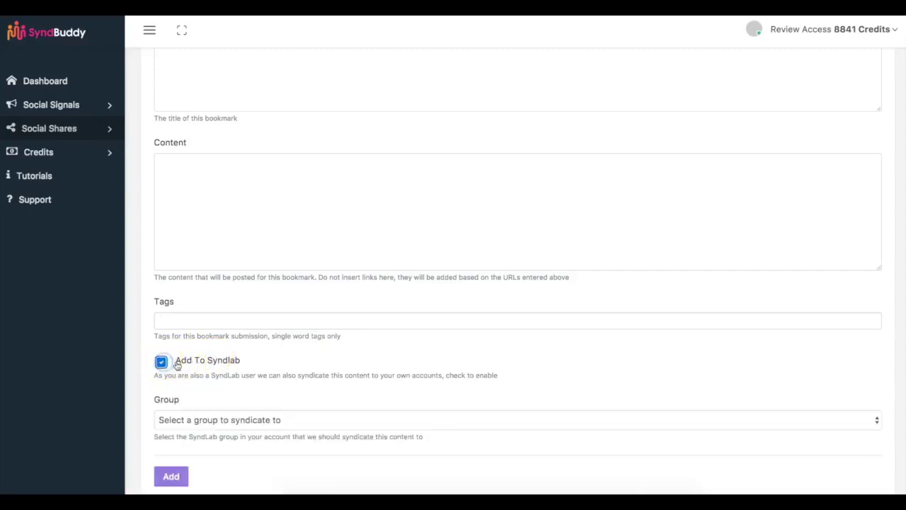
scroll(219, 370, "down", 2)
left_click(231, 376)
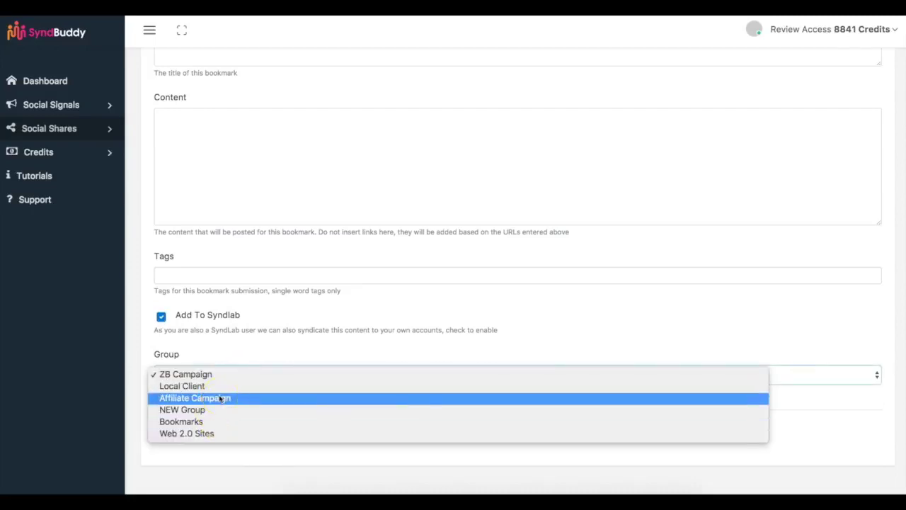
left_click(219, 398)
scroll(248, 342, "up", 1)
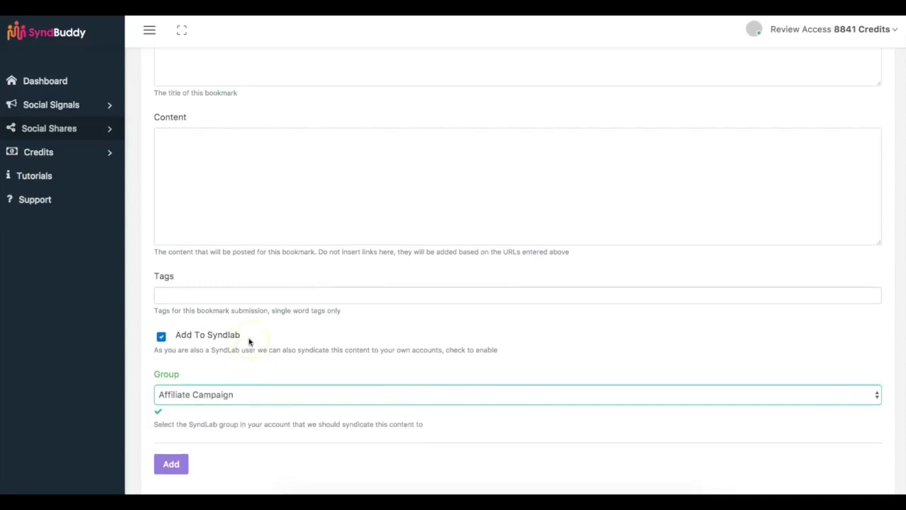
scroll(249, 342, "up", 1)
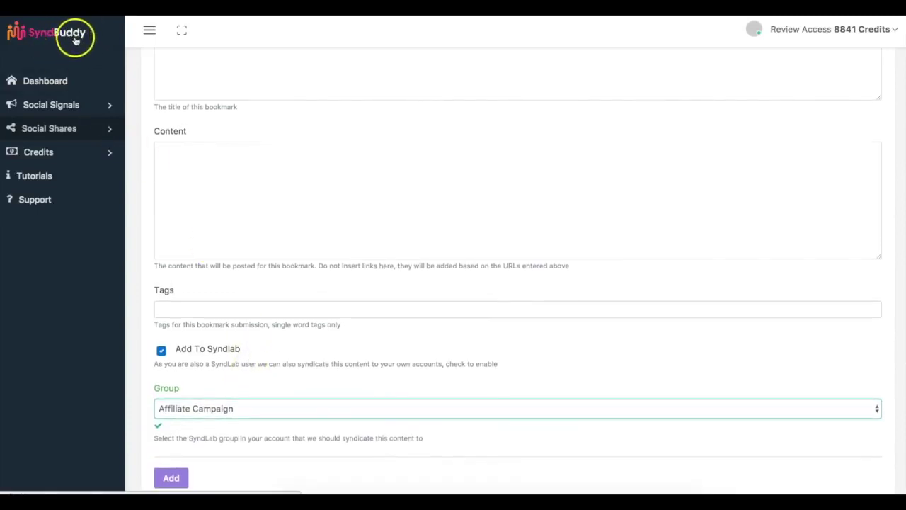
scroll(152, 184, "down", 2)
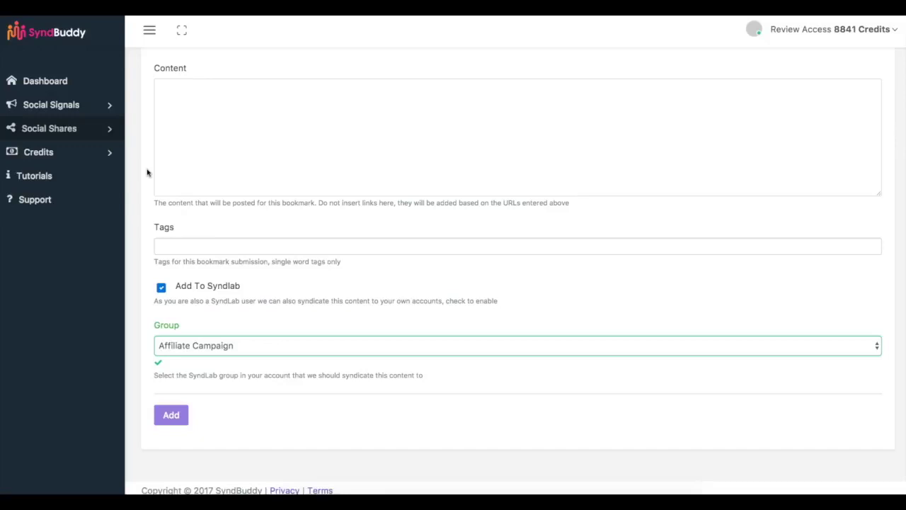
Open the list of social share campaigns available for sharing and share the SyndBuddy campaign
left_click(65, 130)
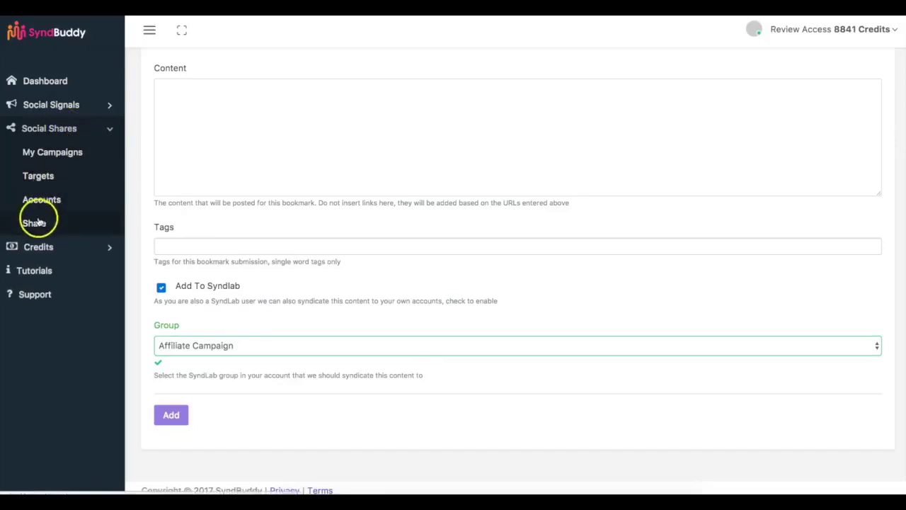
left_click(35, 223)
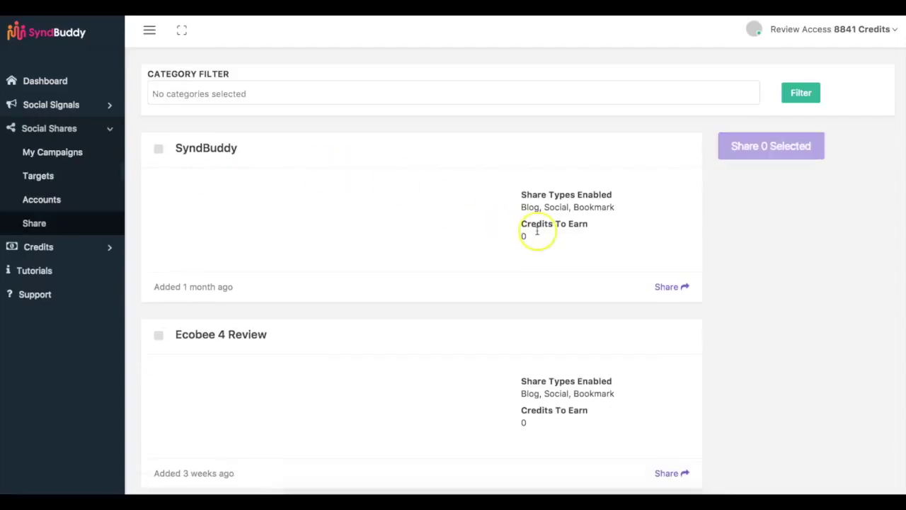
scroll(551, 247, "down", 2)
scroll(553, 250, "up", 3)
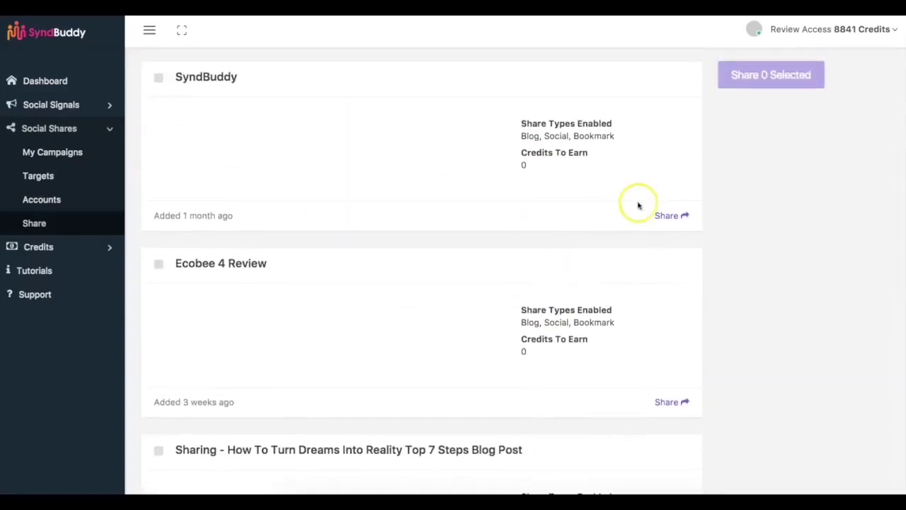
scroll(667, 214, "down", 2)
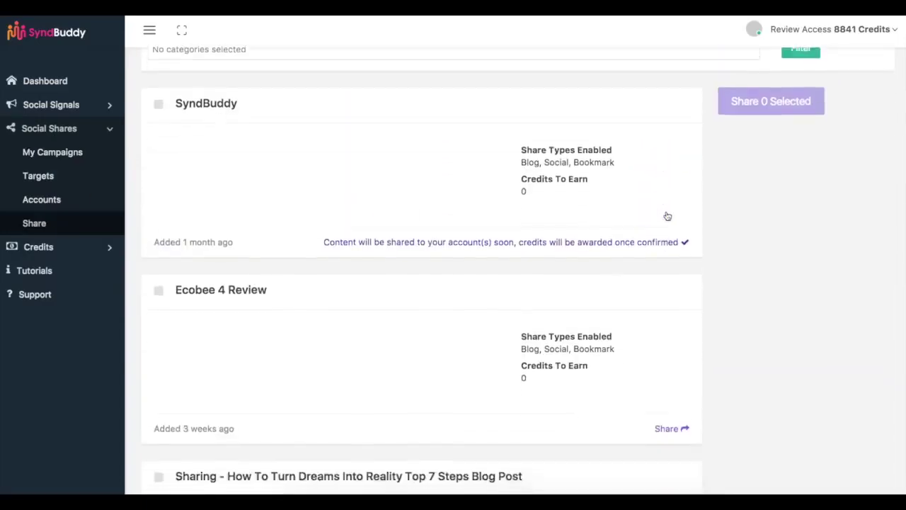
Share the campaign "Sharing - How To Turn Dreams Into Reality Top 7 Steps Blog Post" and look back over the list
scroll(534, 211, "down", 3)
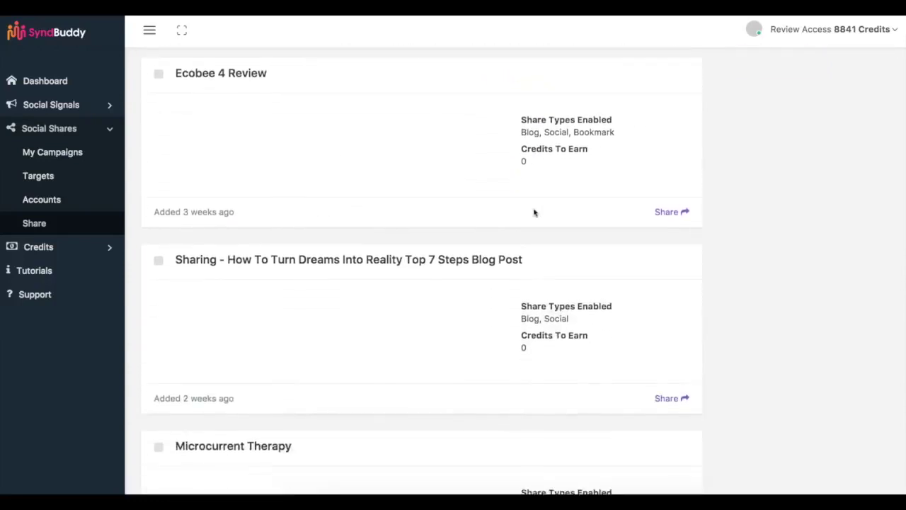
scroll(503, 250, "down", 1)
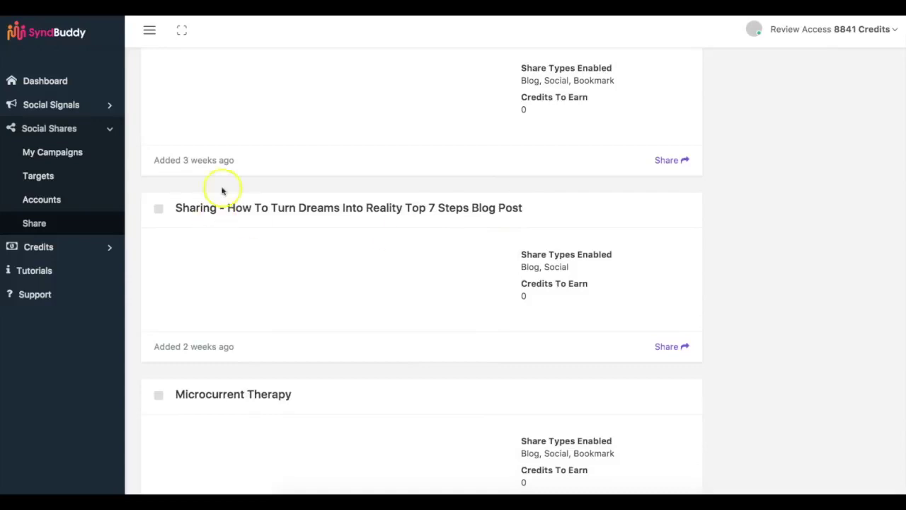
left_click(669, 346)
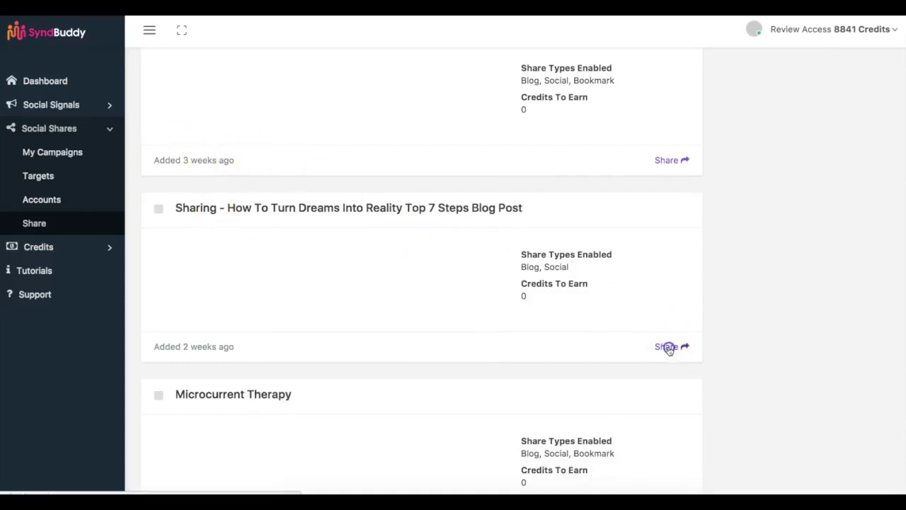
scroll(752, 293, "down", 1)
scroll(752, 293, "down", 2)
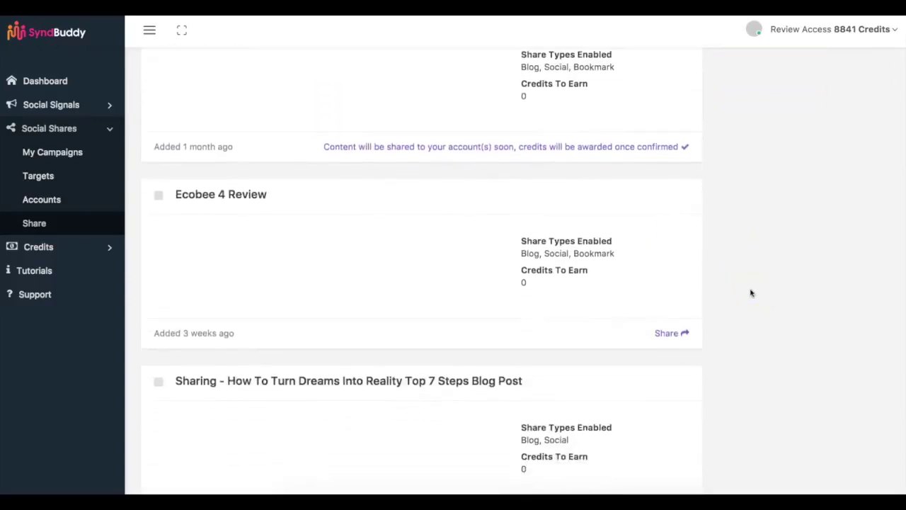
scroll(752, 293, "up", 3)
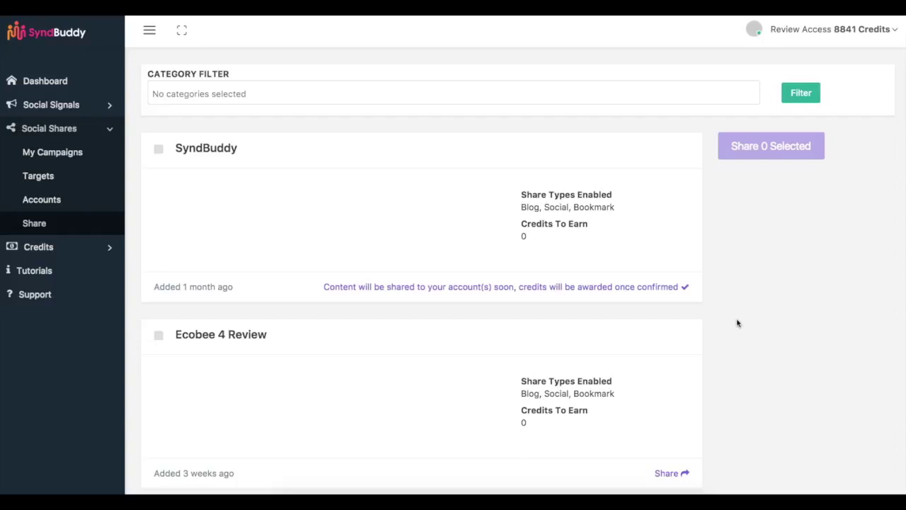
left_click(553, 189)
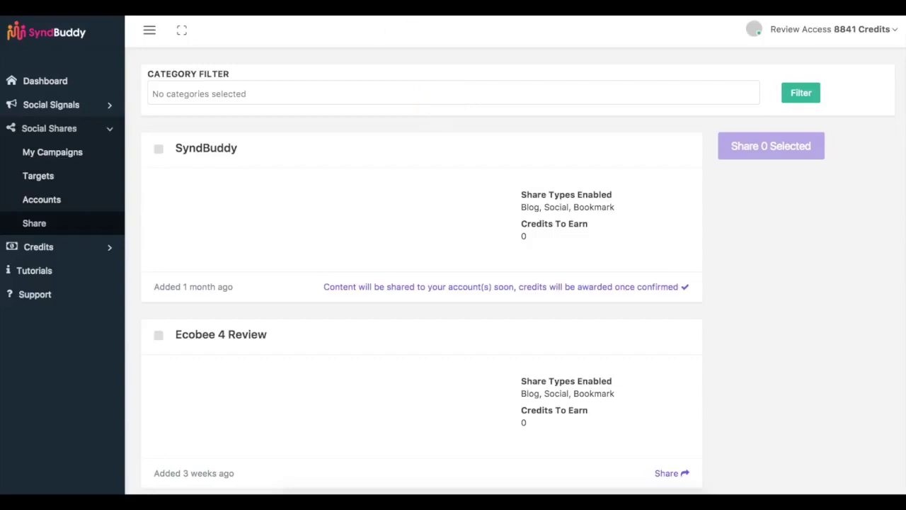